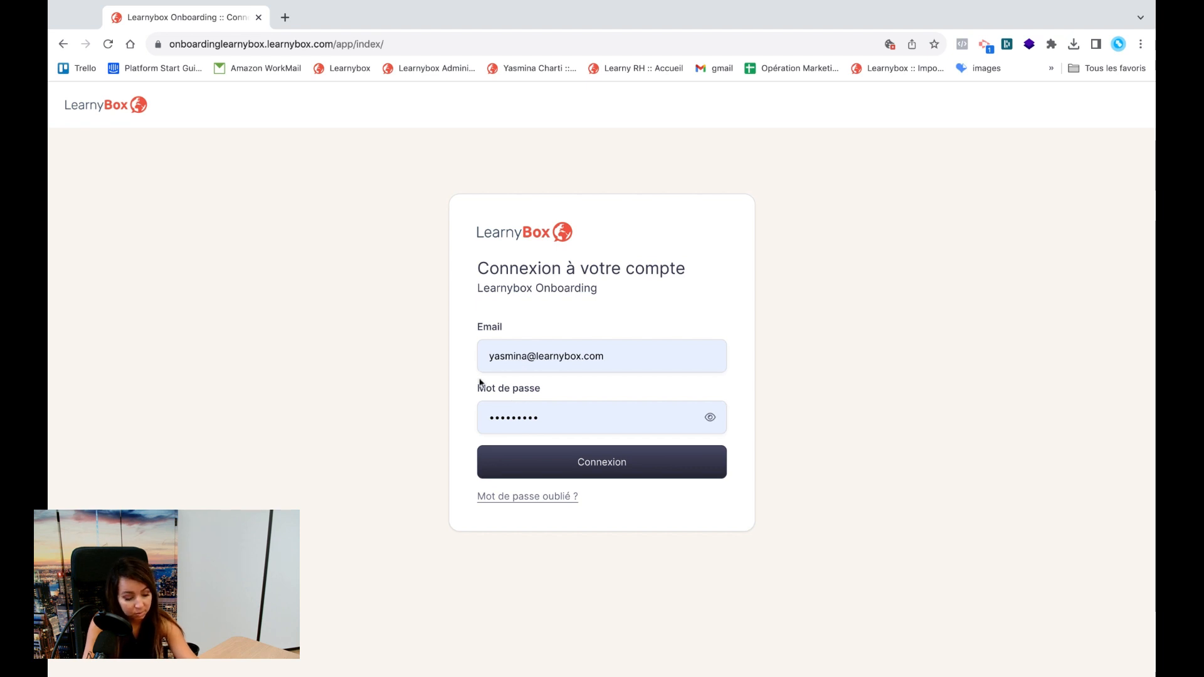
- Log in to the account with the prefilled credentials and look over the home dashboard
{"action": "left_click", "coordinate": [574, 476]}
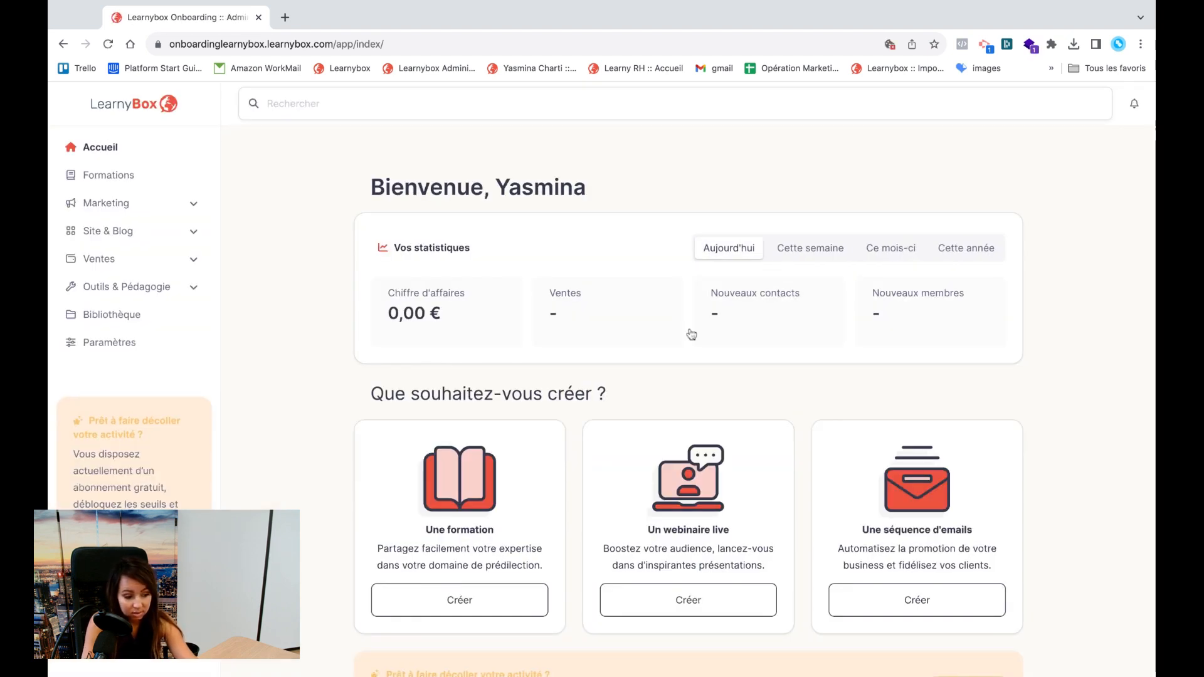
{"action": "scroll", "coordinate": [690, 389], "scroll_direction": "down", "scroll_amount": 2}
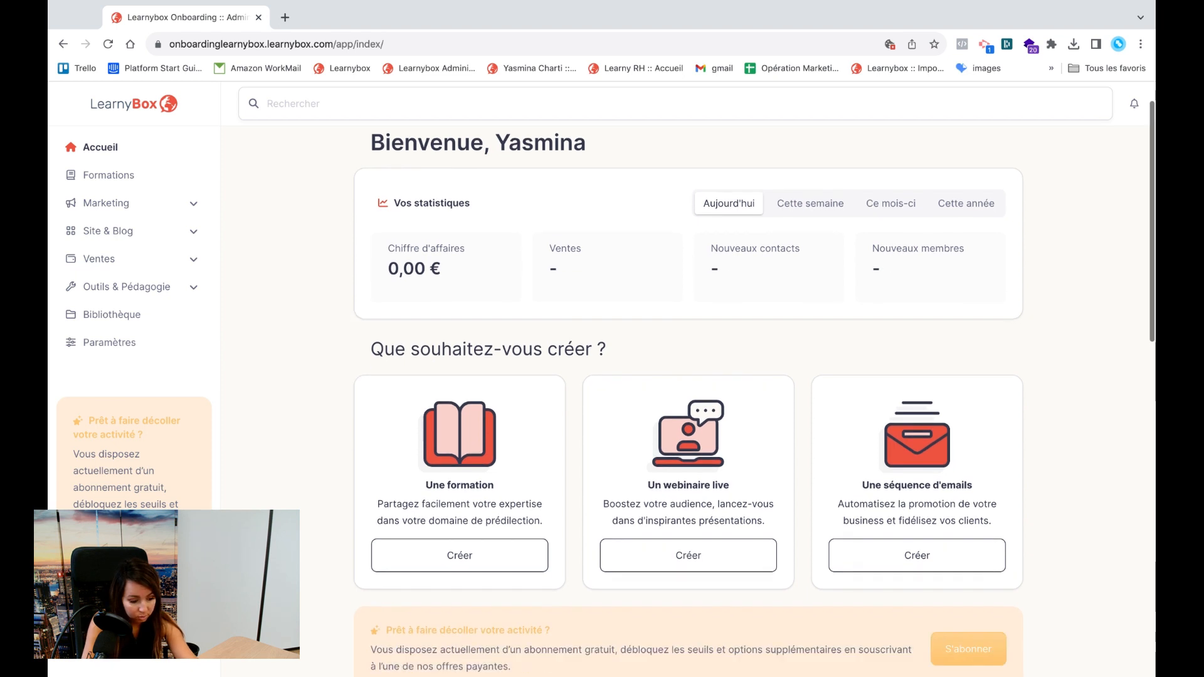
{"action": "scroll", "coordinate": [690, 401], "scroll_direction": "down", "scroll_amount": 1}
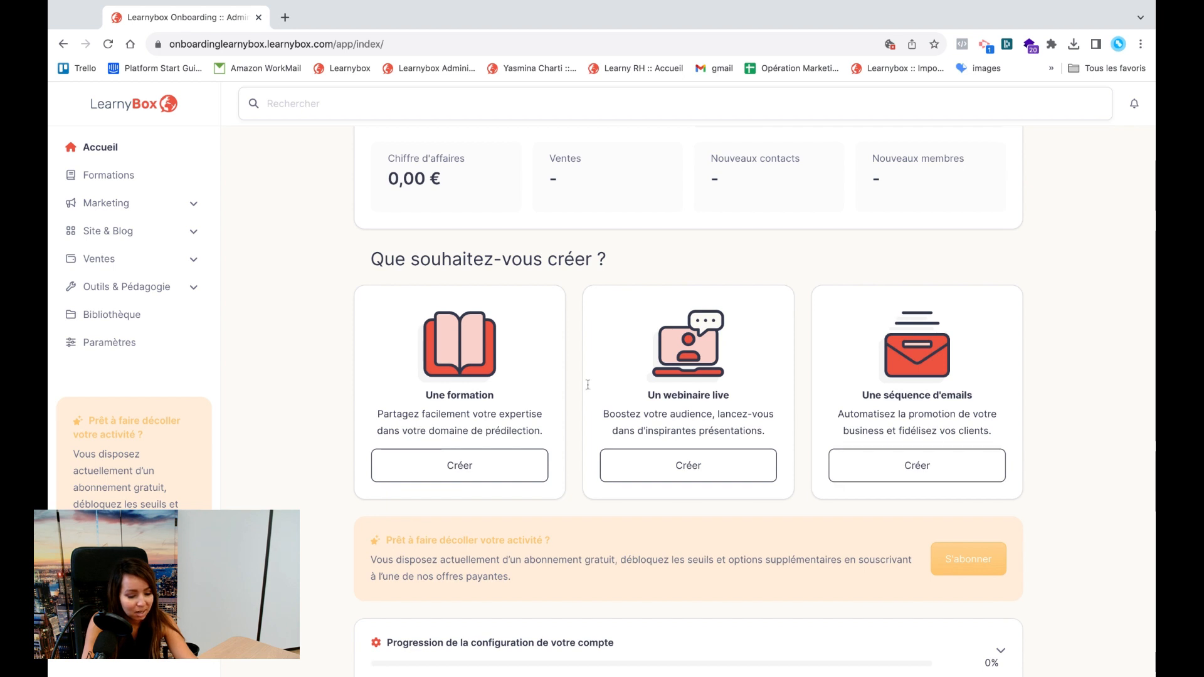
- Open the email sequences section of the marketing area
{"action": "left_click", "coordinate": [176, 207]}
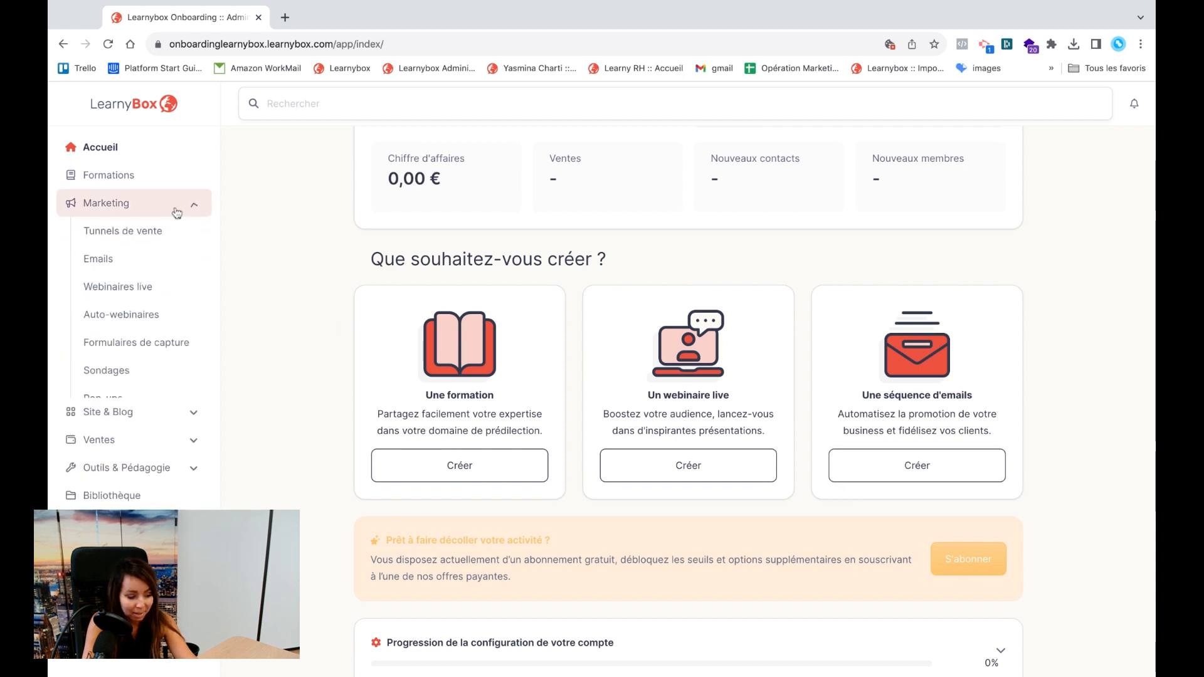
{"action": "left_click", "coordinate": [103, 271]}
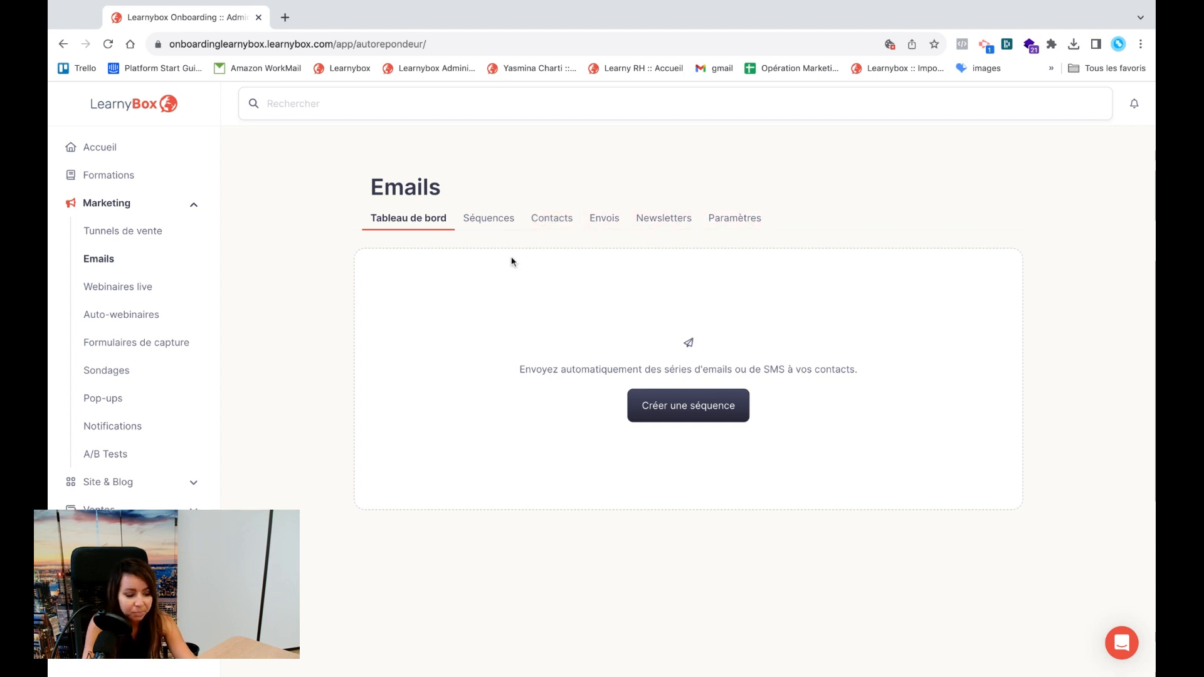
{"action": "left_click", "coordinate": [478, 230]}
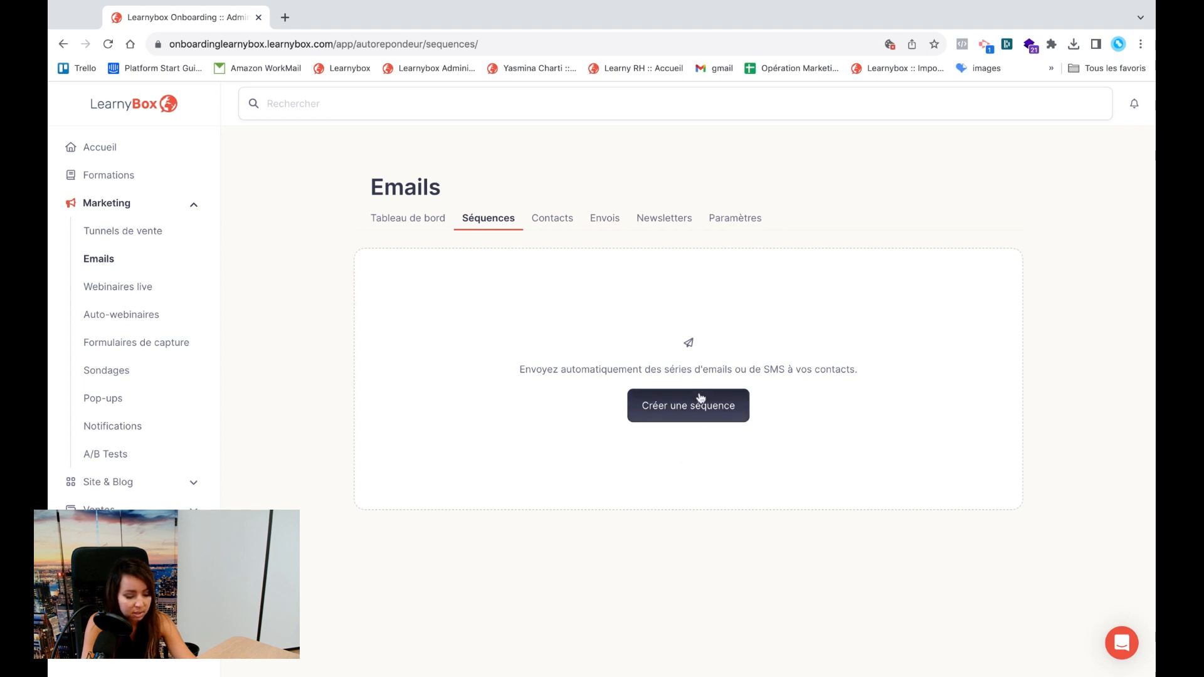
- Examine the pre-written sequences offered for import in the new sequence wizard and leave without importing one
{"action": "left_click", "coordinate": [671, 416]}
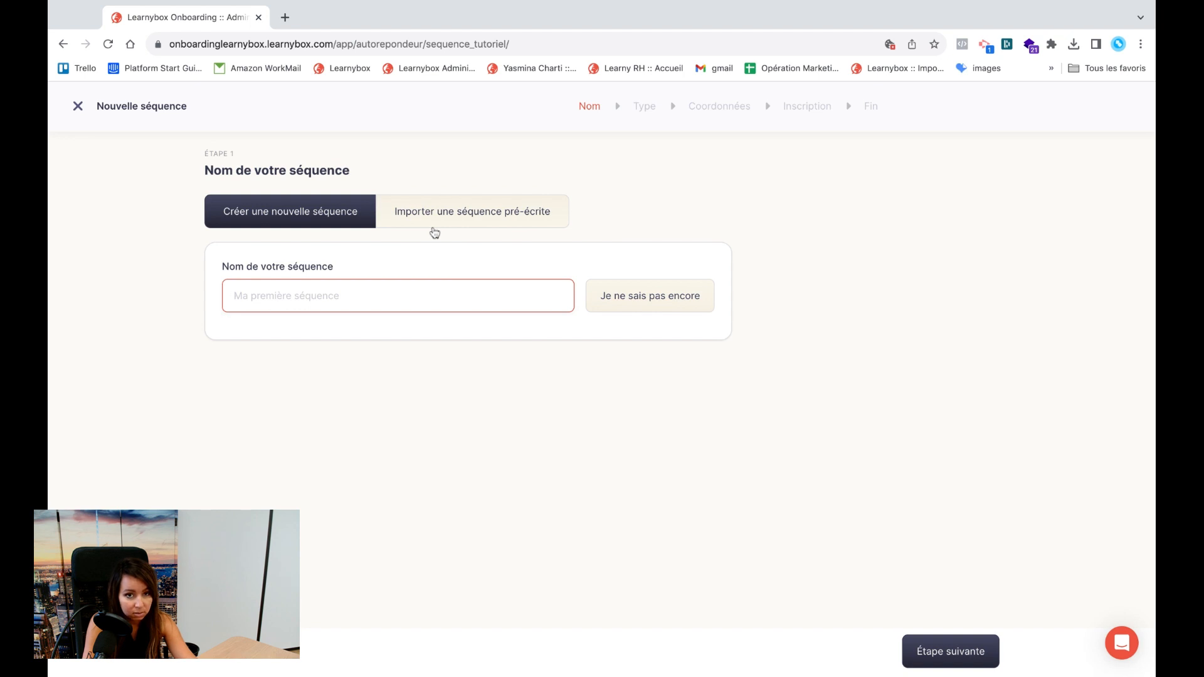
{"action": "left_click", "coordinate": [438, 221]}
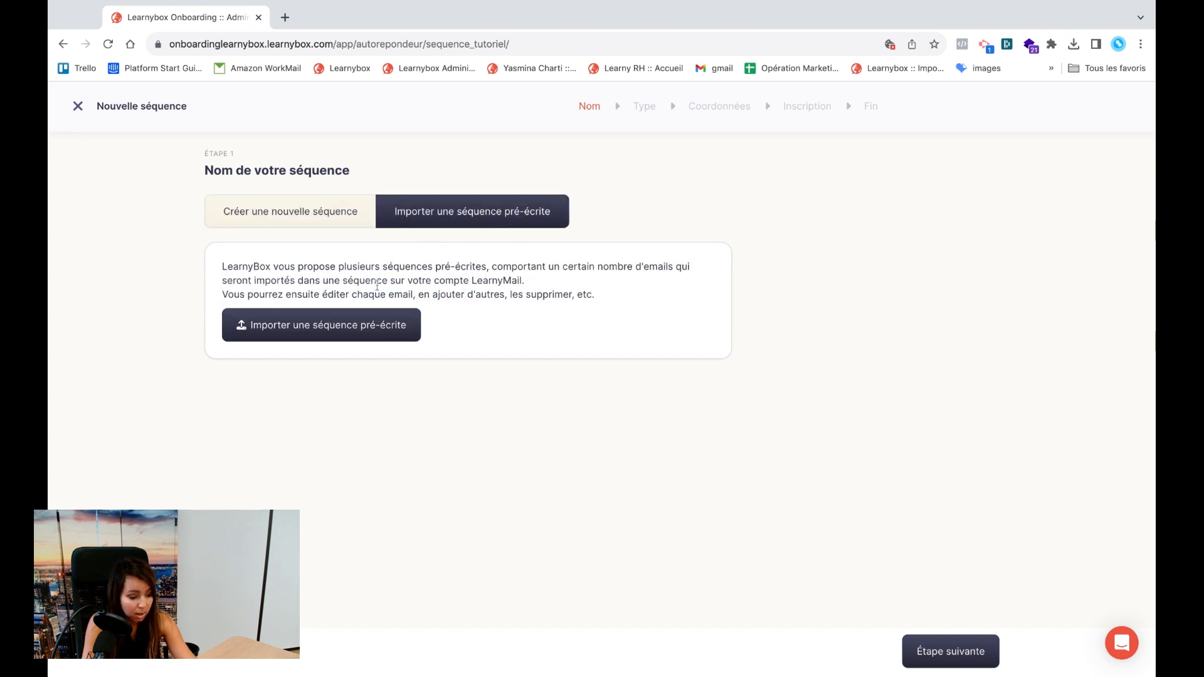
{"action": "left_click", "coordinate": [364, 336]}
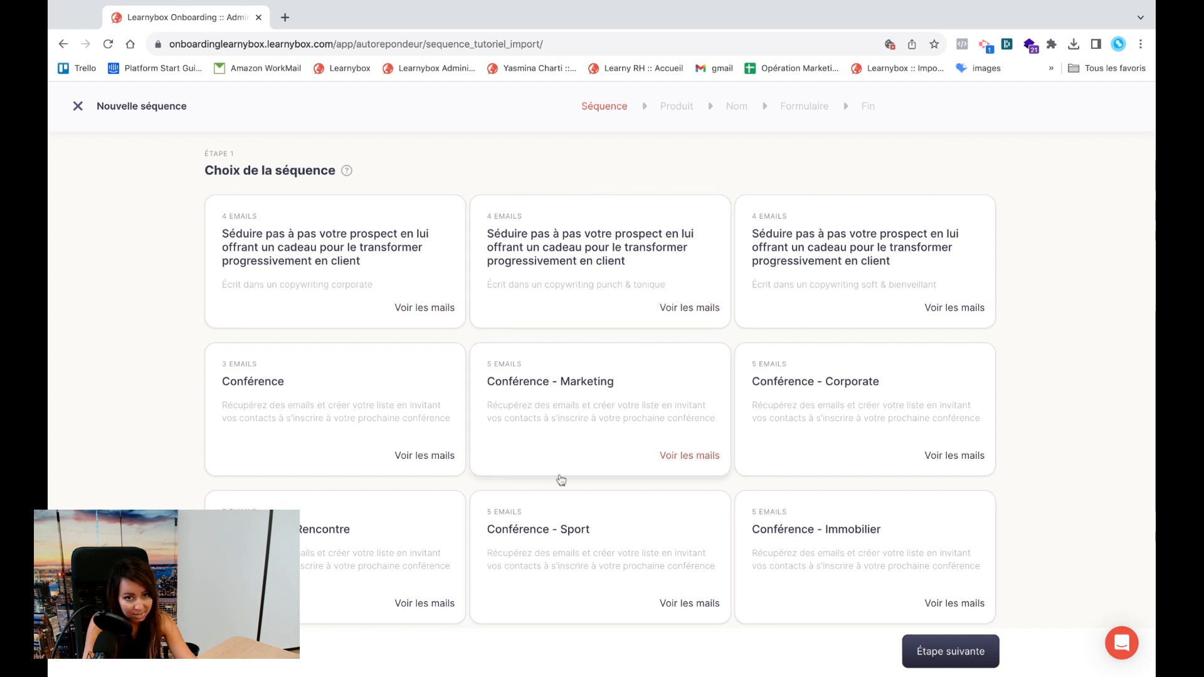
{"action": "scroll", "coordinate": [561, 481], "scroll_direction": "down", "scroll_amount": 5}
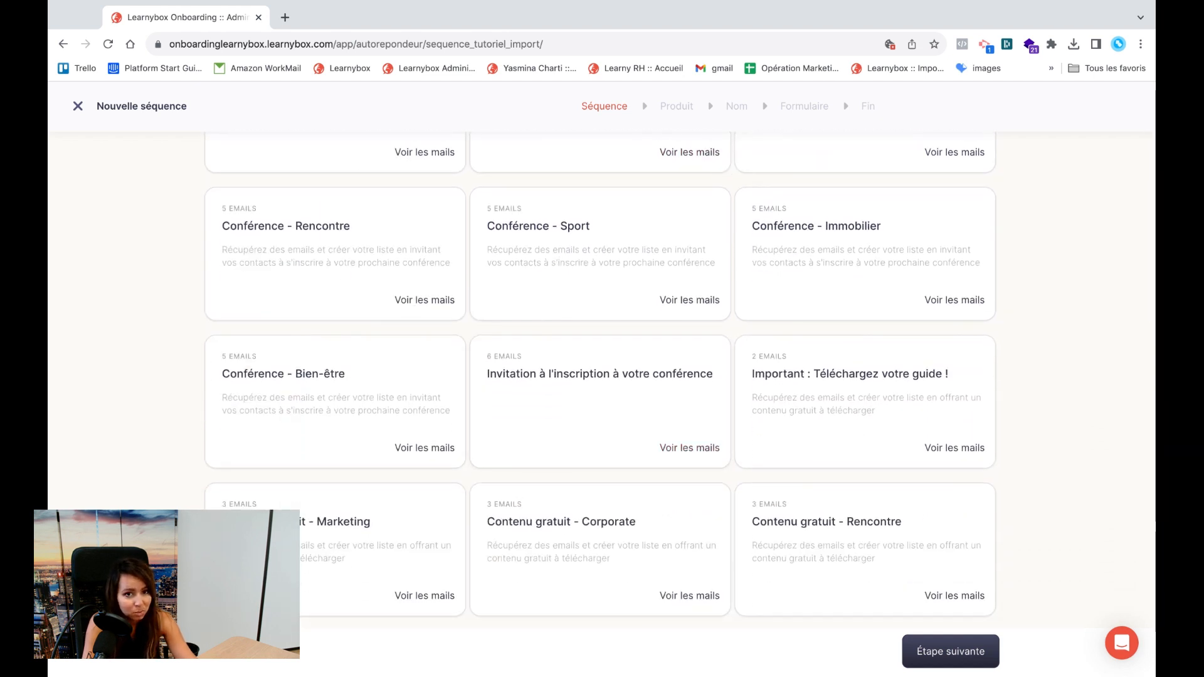
{"action": "scroll", "coordinate": [600, 376], "scroll_direction": "down", "scroll_amount": 1}
{"action": "scroll", "coordinate": [599, 377], "scroll_direction": "up", "scroll_amount": 3}
{"action": "scroll", "coordinate": [343, 337], "scroll_direction": "up", "scroll_amount": 3}
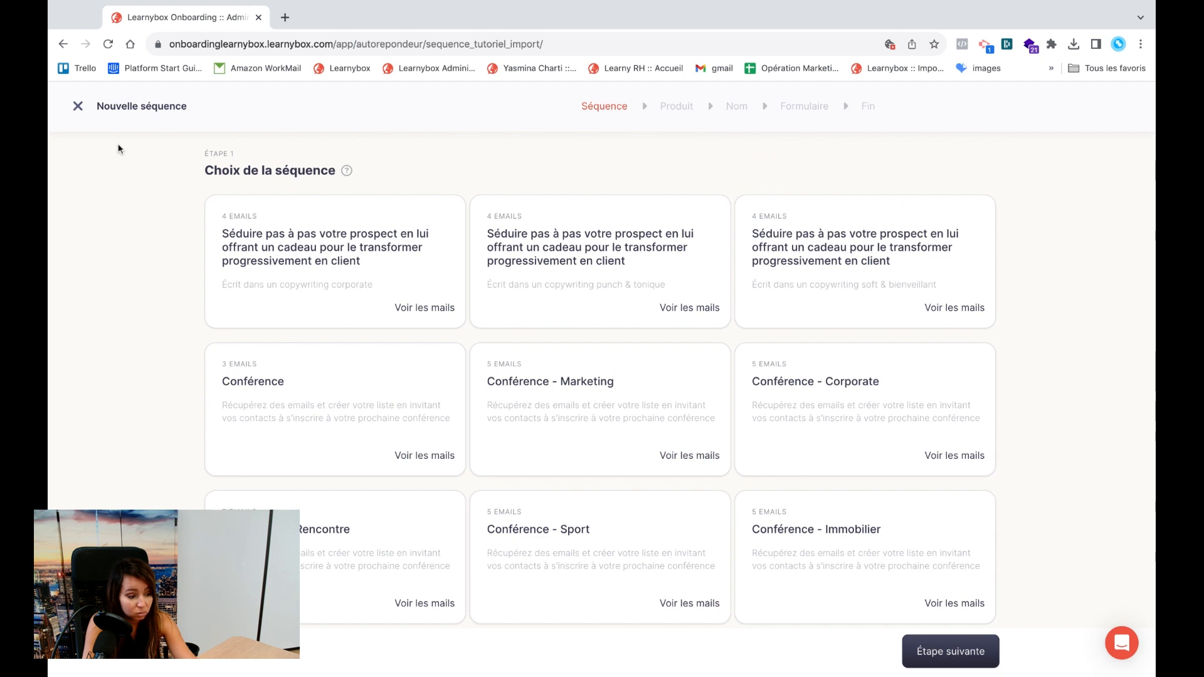
{"action": "left_click", "coordinate": [79, 107]}
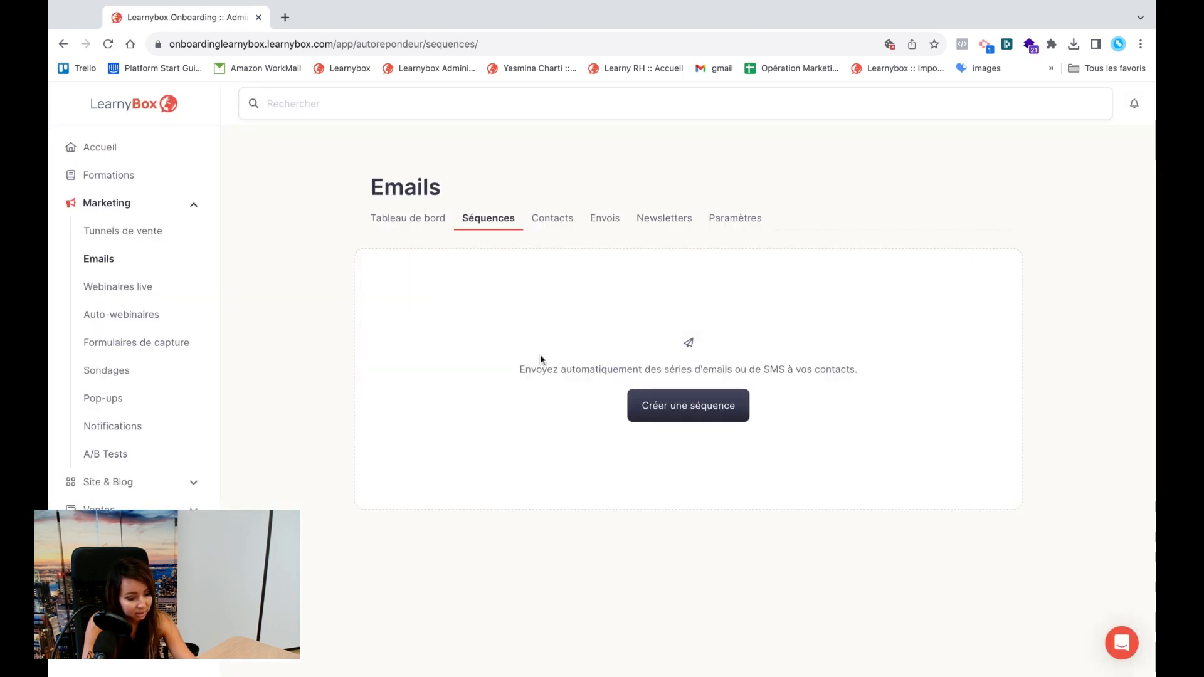
- Create a new sequence with the suggested name "Ma première séquence", the Simple optin registration type and the default sender details
{"action": "left_click", "coordinate": [657, 407]}
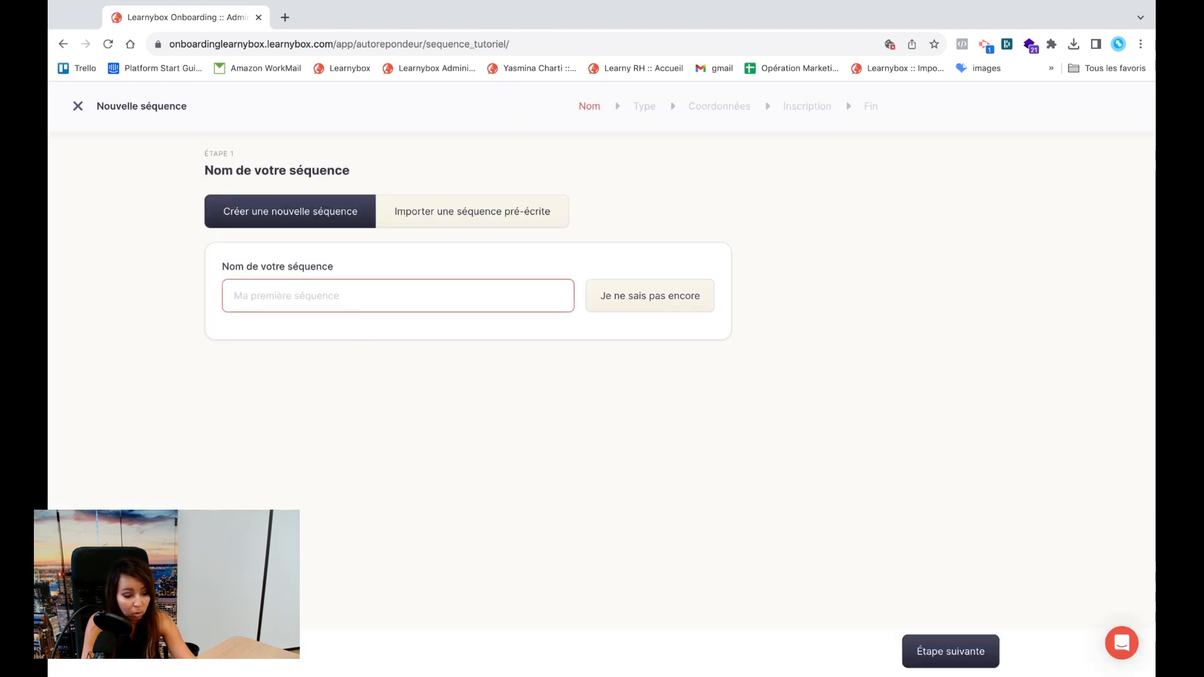
{"action": "left_click", "coordinate": [640, 317]}
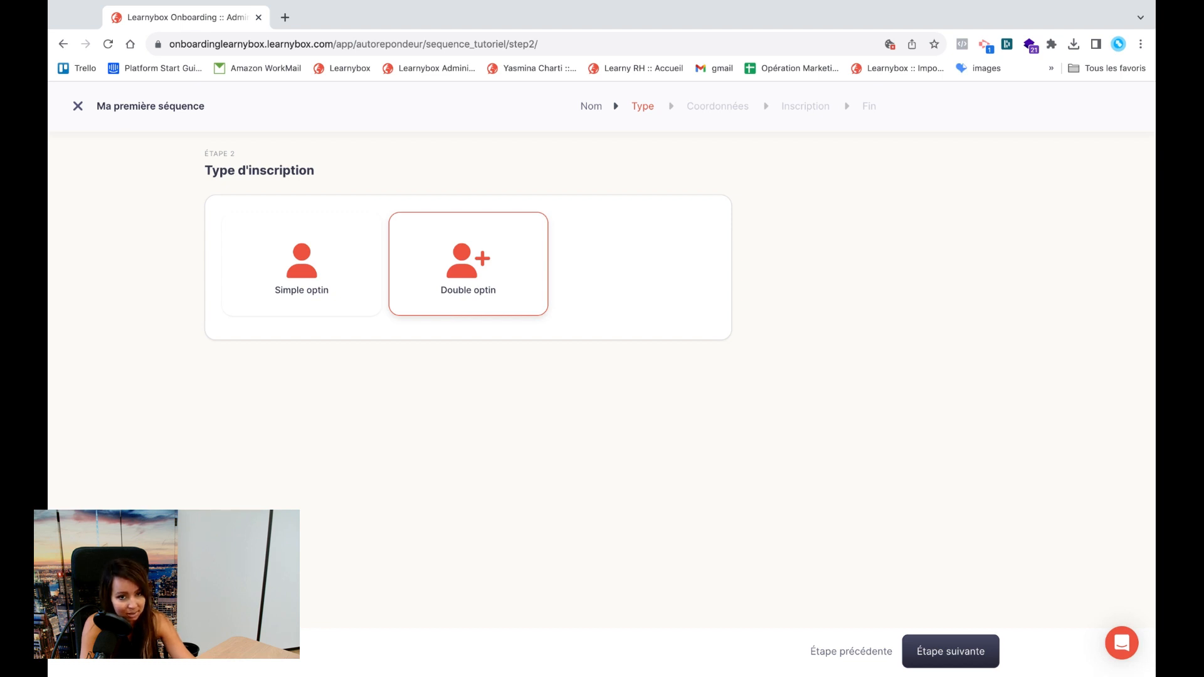
{"action": "left_click", "coordinate": [326, 293]}
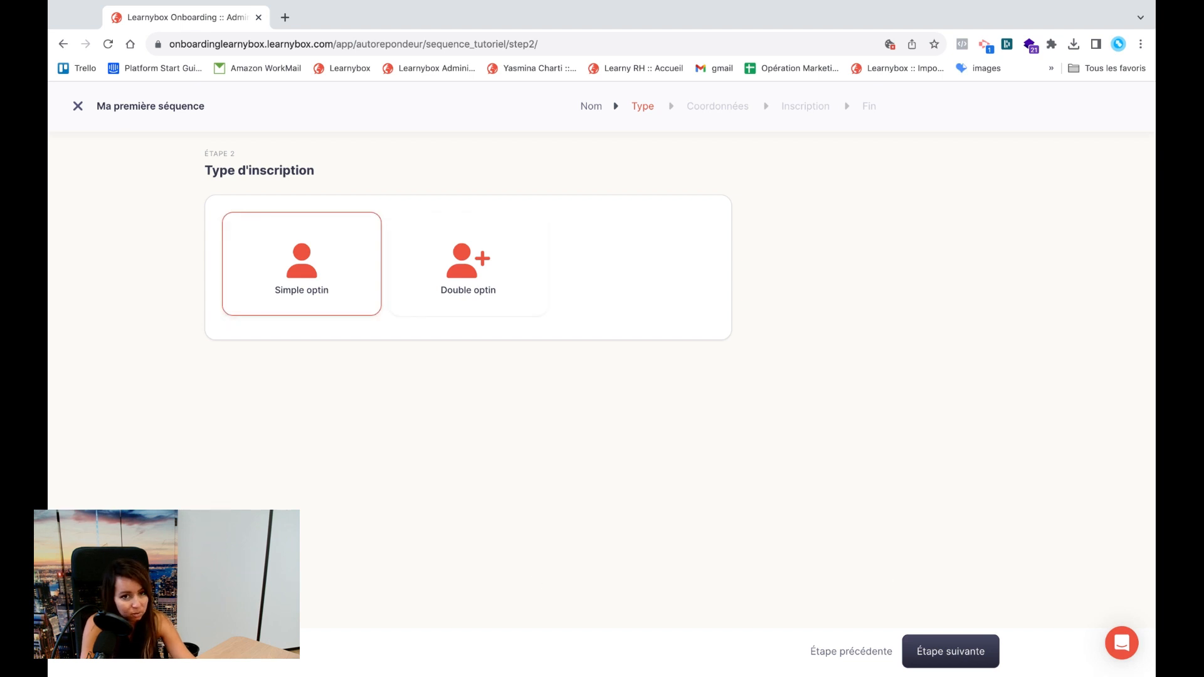
{"action": "left_click", "coordinate": [946, 641]}
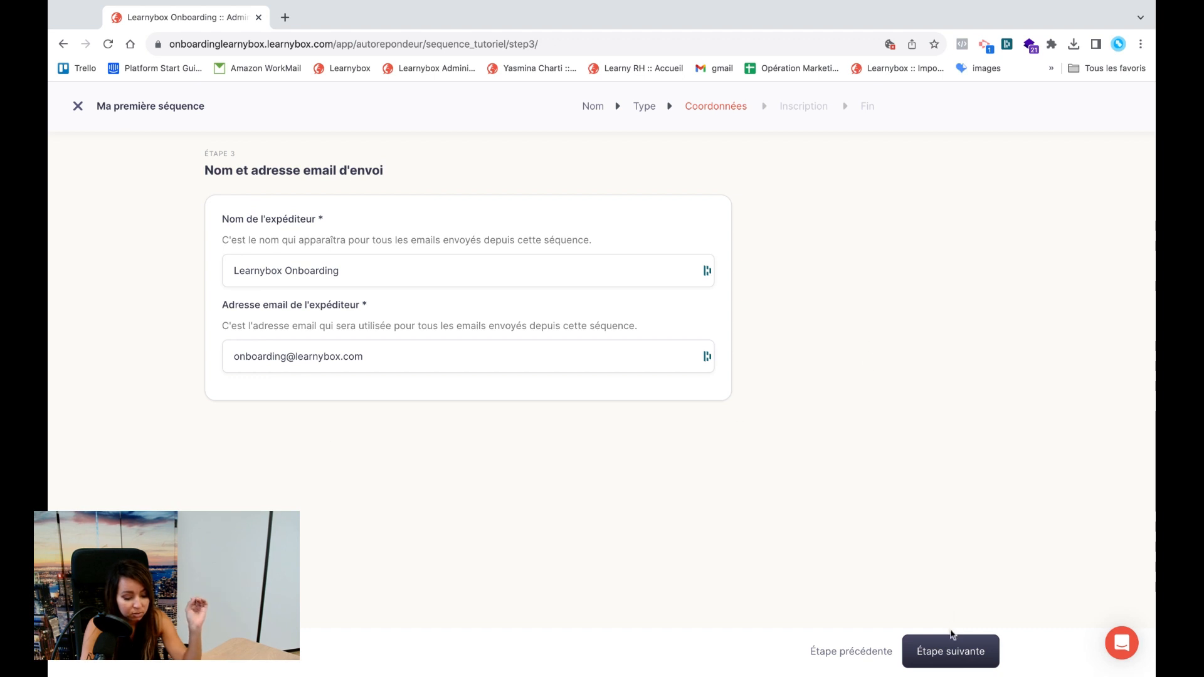
{"action": "left_click", "coordinate": [950, 646]}
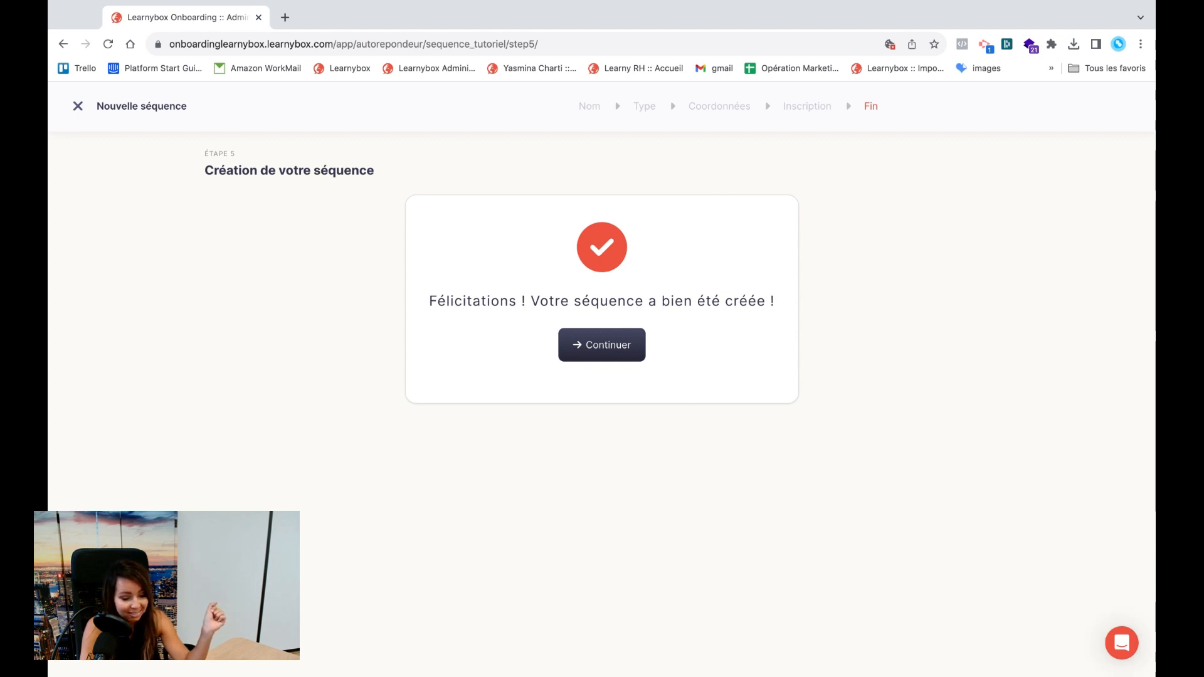
{"action": "left_click", "coordinate": [592, 351]}
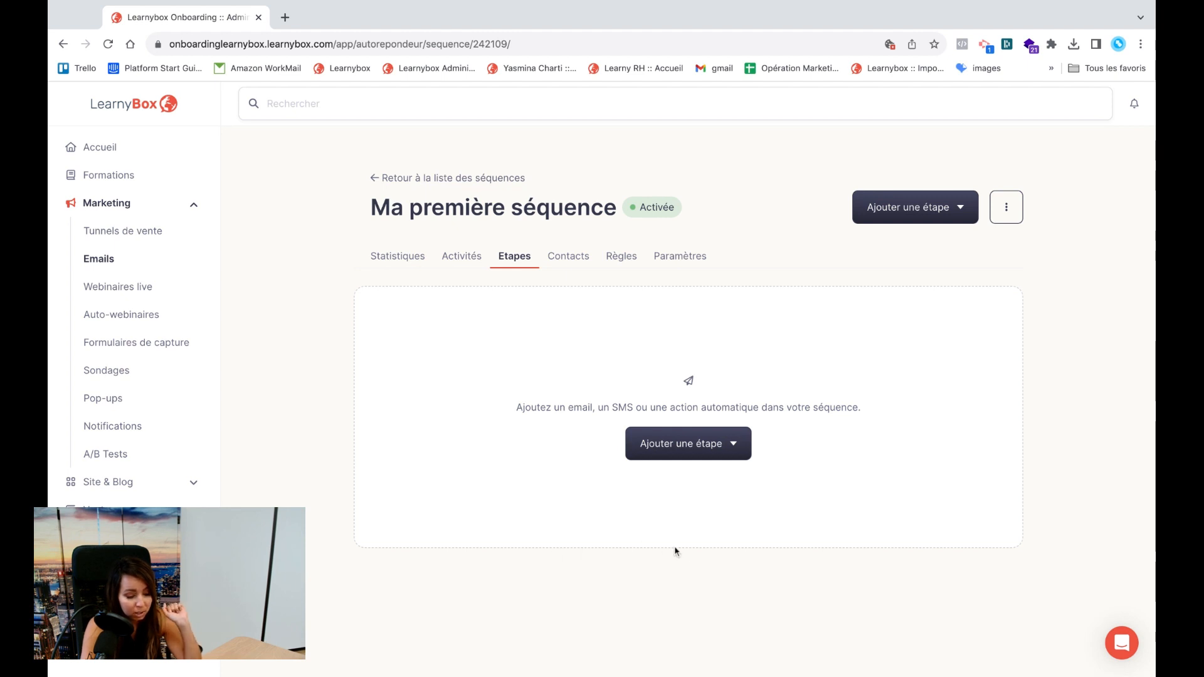
- Add an email step to the sequence, creating a new email from the Mail theme
{"action": "left_click", "coordinate": [696, 453]}
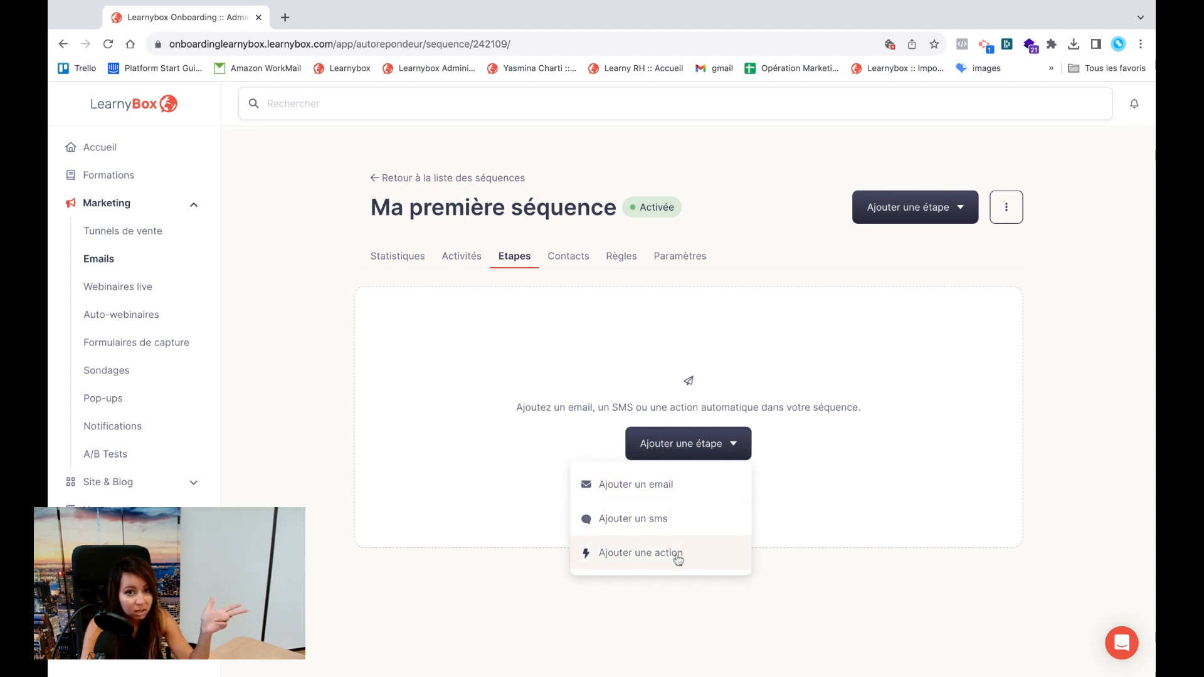
{"action": "left_click", "coordinate": [657, 495]}
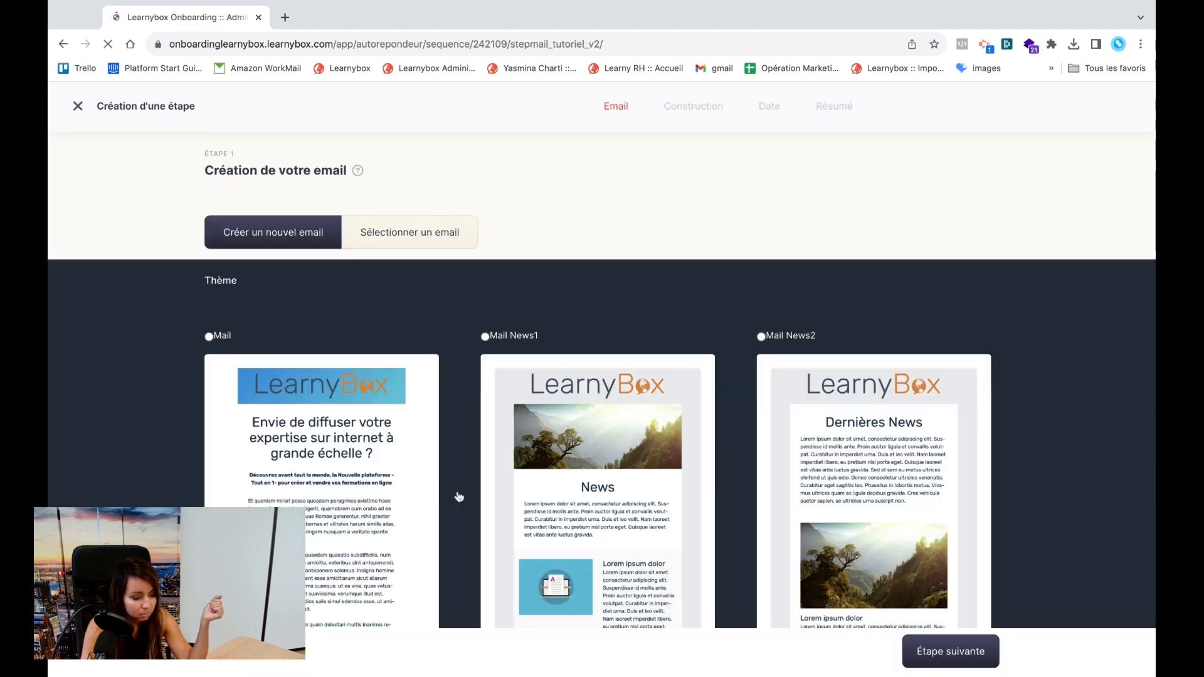
{"action": "scroll", "coordinate": [318, 493], "scroll_direction": "down", "scroll_amount": 3}
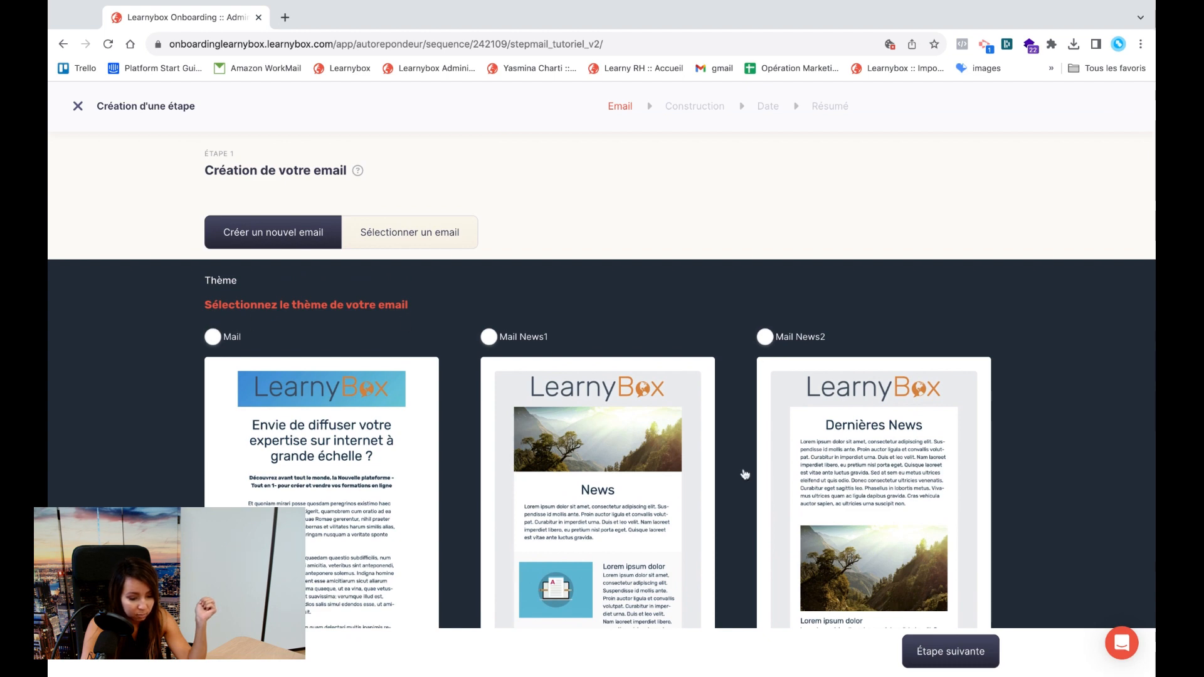
{"action": "scroll", "coordinate": [744, 473], "scroll_direction": "down", "scroll_amount": 6}
{"action": "scroll", "coordinate": [606, 506], "scroll_direction": "up", "scroll_amount": 10}
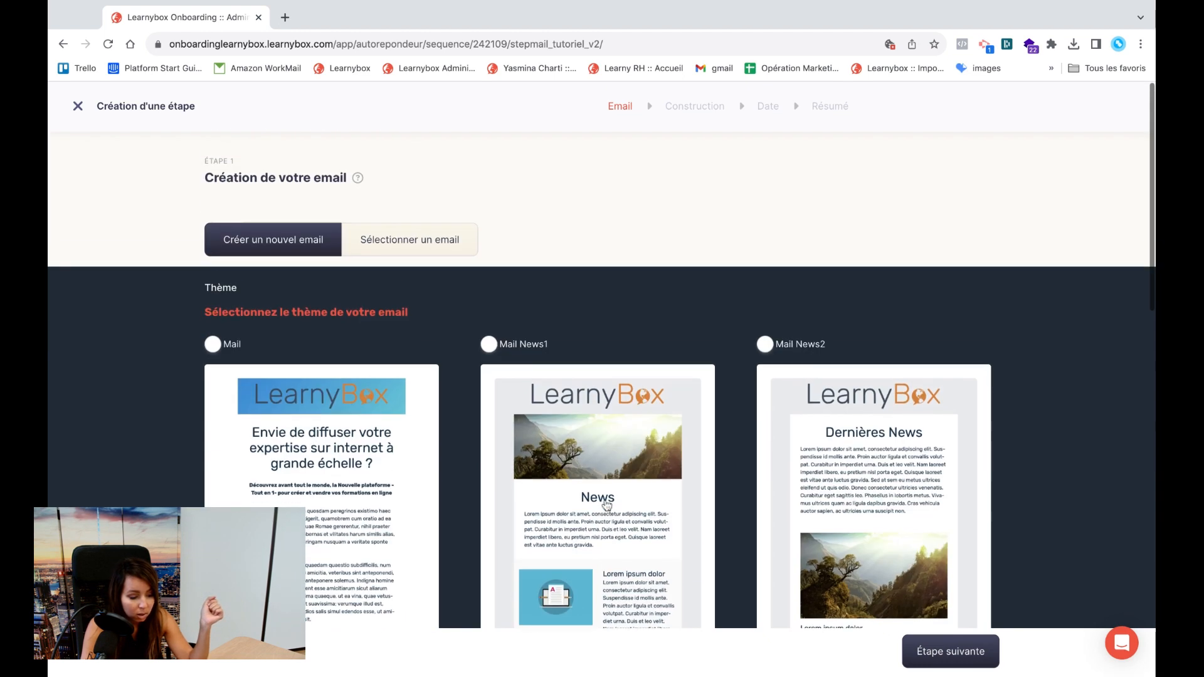
{"action": "left_click", "coordinate": [414, 234]}
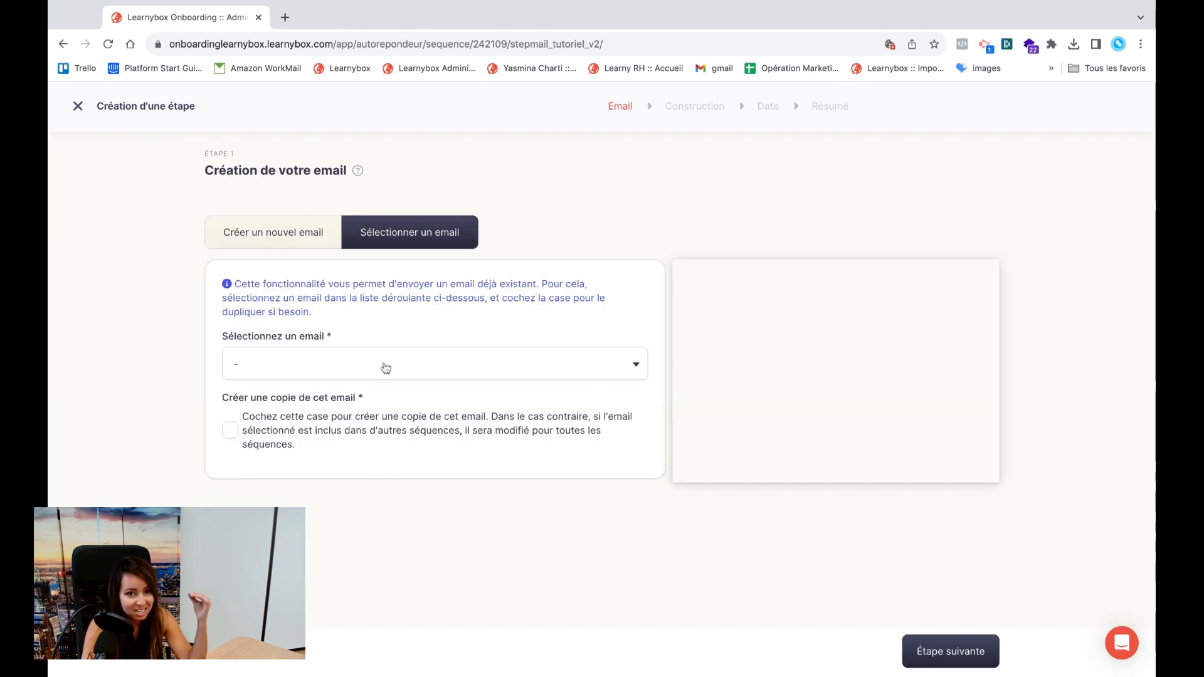
{"action": "left_click", "coordinate": [269, 233]}
{"action": "scroll", "coordinate": [402, 467], "scroll_direction": "down", "scroll_amount": 2}
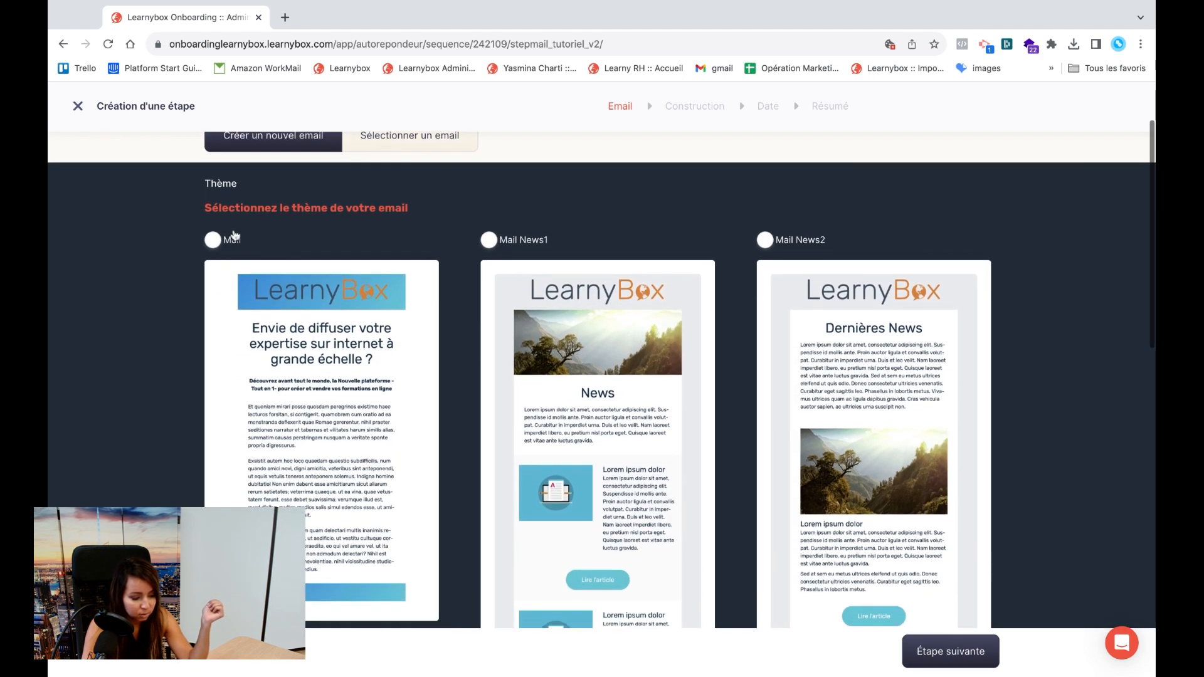
{"action": "left_click", "coordinate": [212, 243]}
{"action": "scroll", "coordinate": [212, 243], "scroll_direction": "down", "scroll_amount": 2}
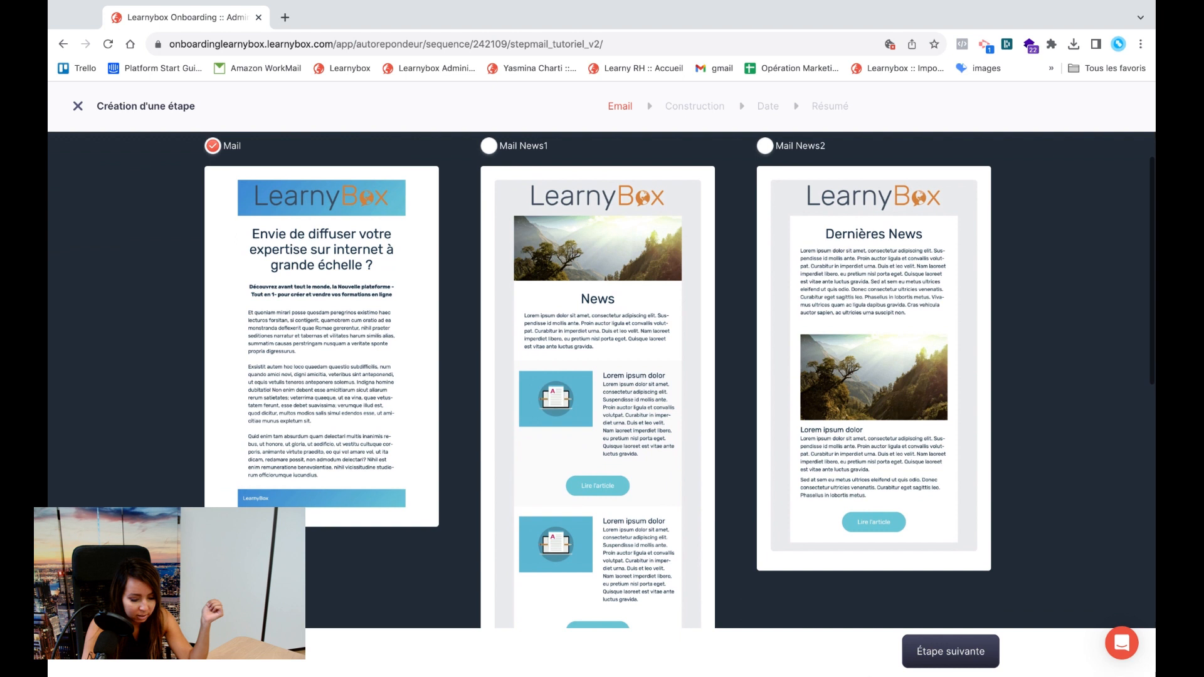
{"action": "left_click", "coordinate": [929, 652]}
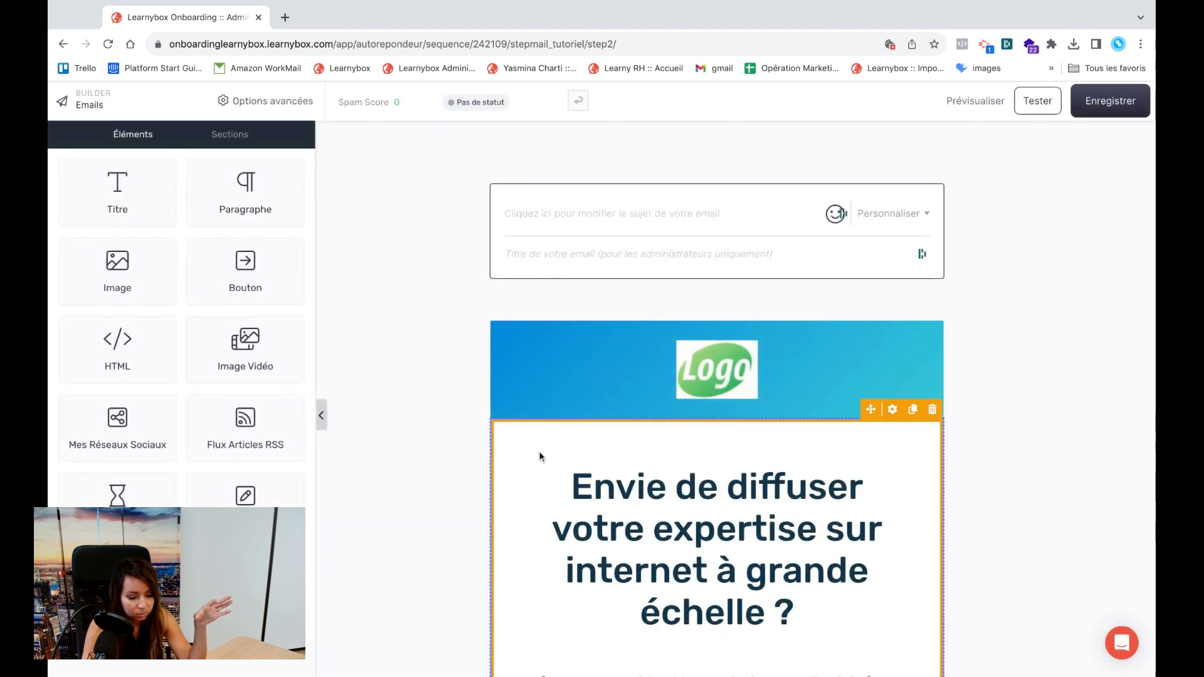
- Set the email's subject to "Votre cadeau gratuit" and save the email
{"action": "scroll", "coordinate": [540, 456], "scroll_direction": "down", "scroll_amount": 10}
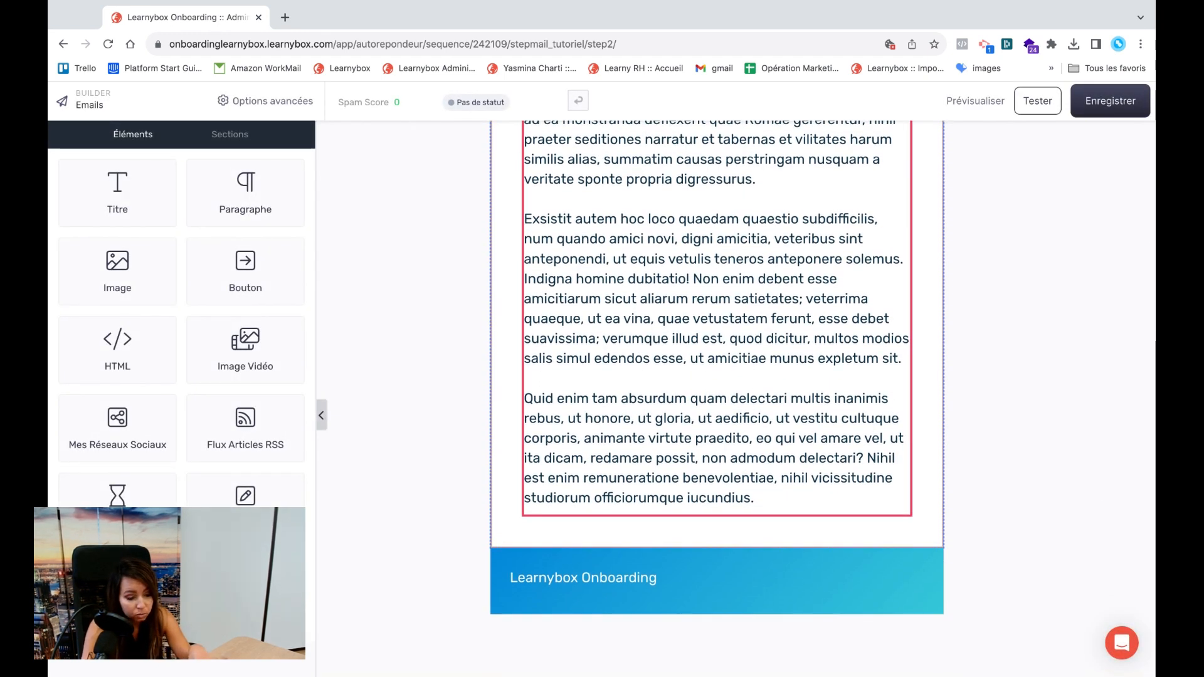
{"action": "scroll", "coordinate": [538, 341], "scroll_direction": "up", "scroll_amount": 10}
{"action": "left_click", "coordinate": [605, 217]}
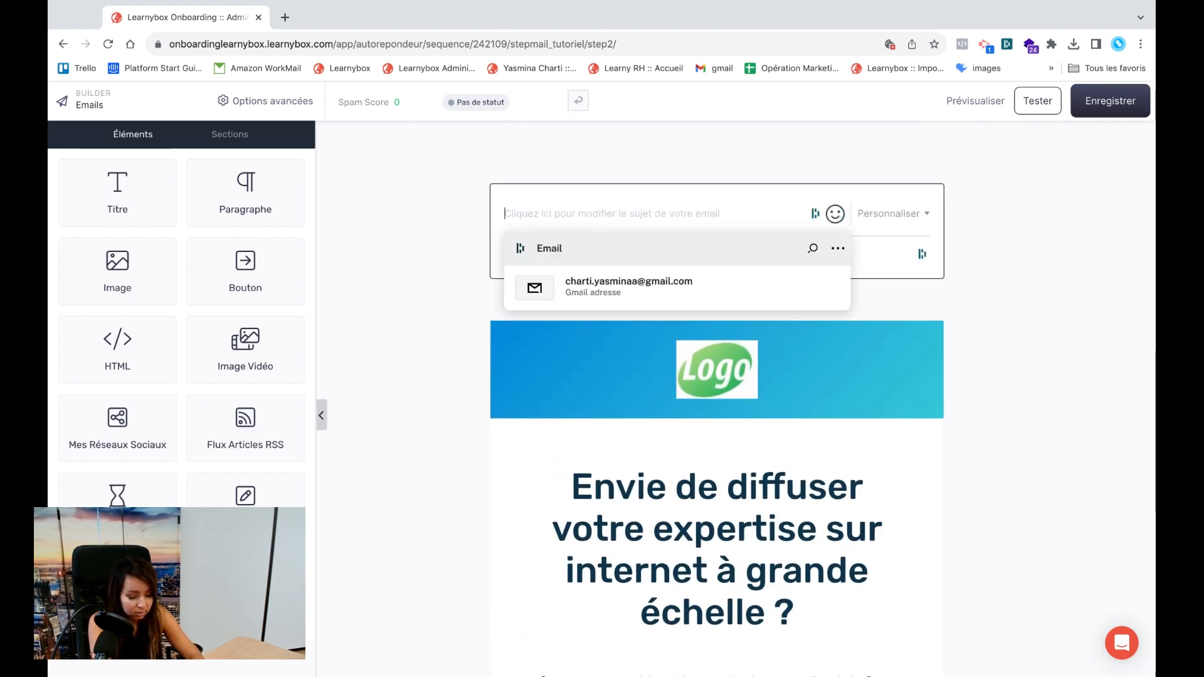
{"action": "type", "text": "Votre "}
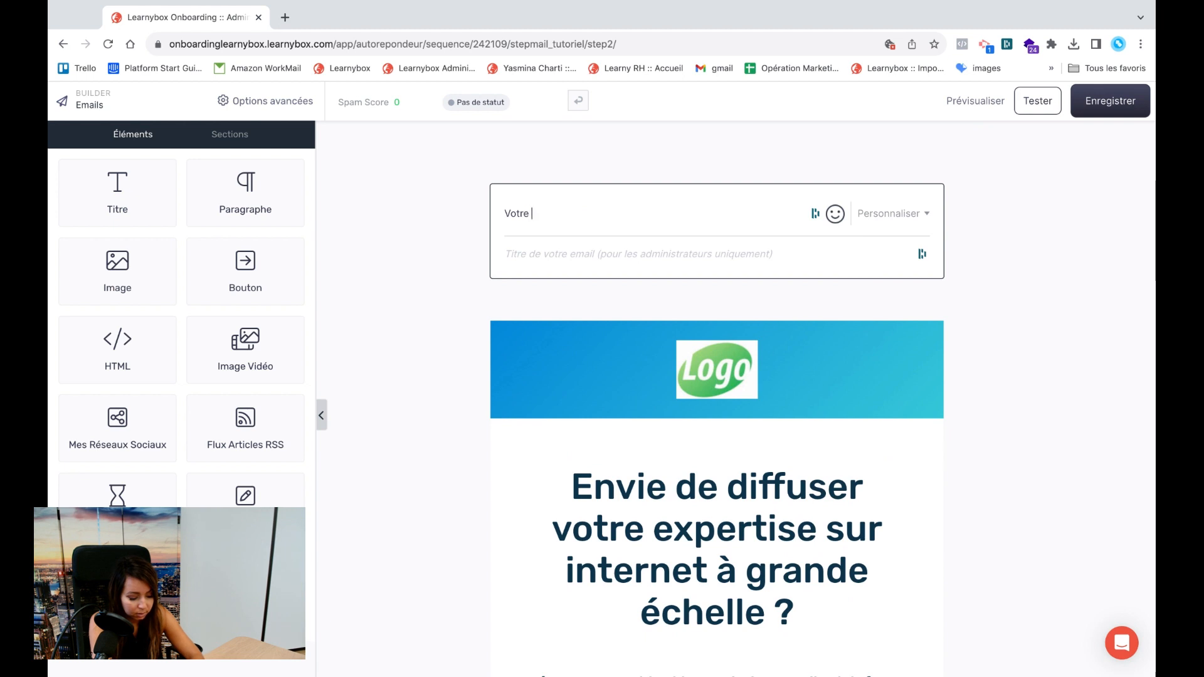
{"action": "type", "text": "cadeau gra"}
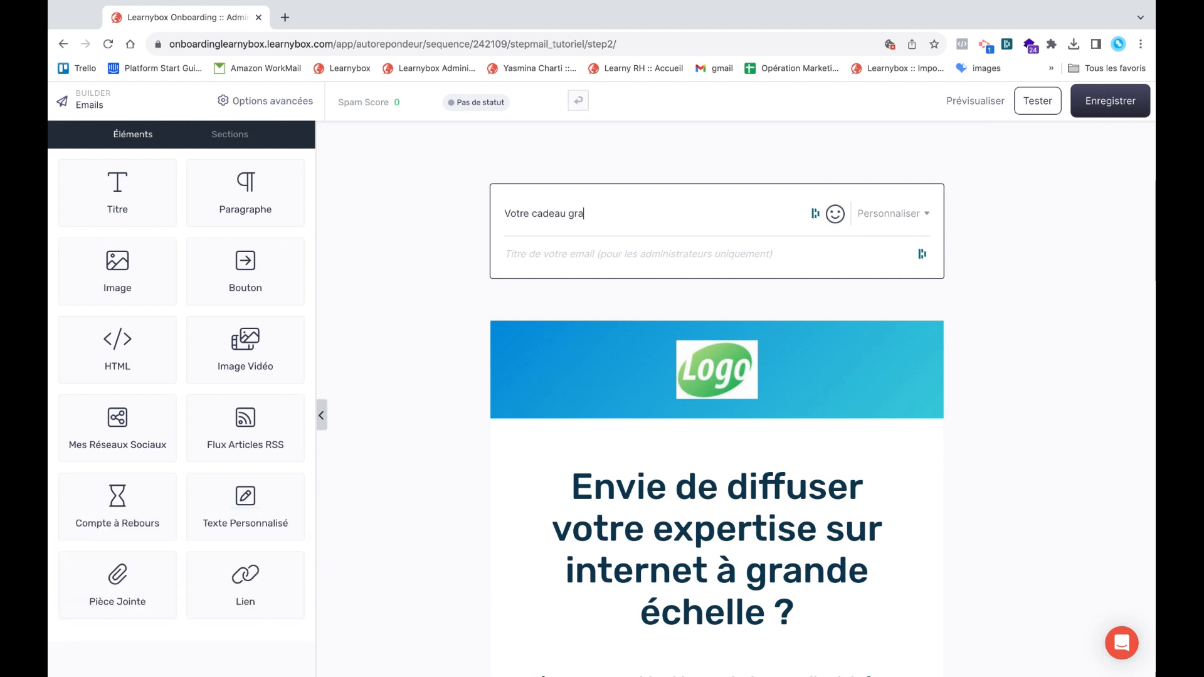
{"action": "type", "text": "tuit"}
{"action": "left_click", "coordinate": [619, 252]}
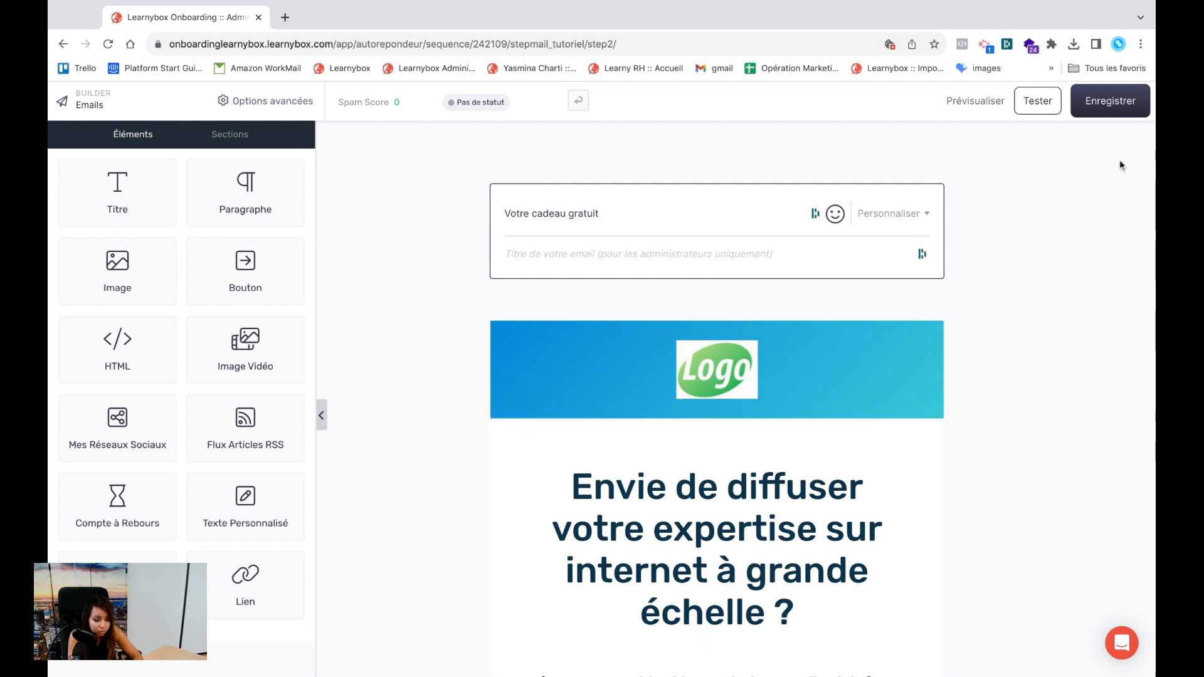
{"action": "scroll", "coordinate": [989, 219], "scroll_direction": "down", "scroll_amount": 1}
{"action": "scroll", "coordinate": [973, 278], "scroll_direction": "down", "scroll_amount": 3}
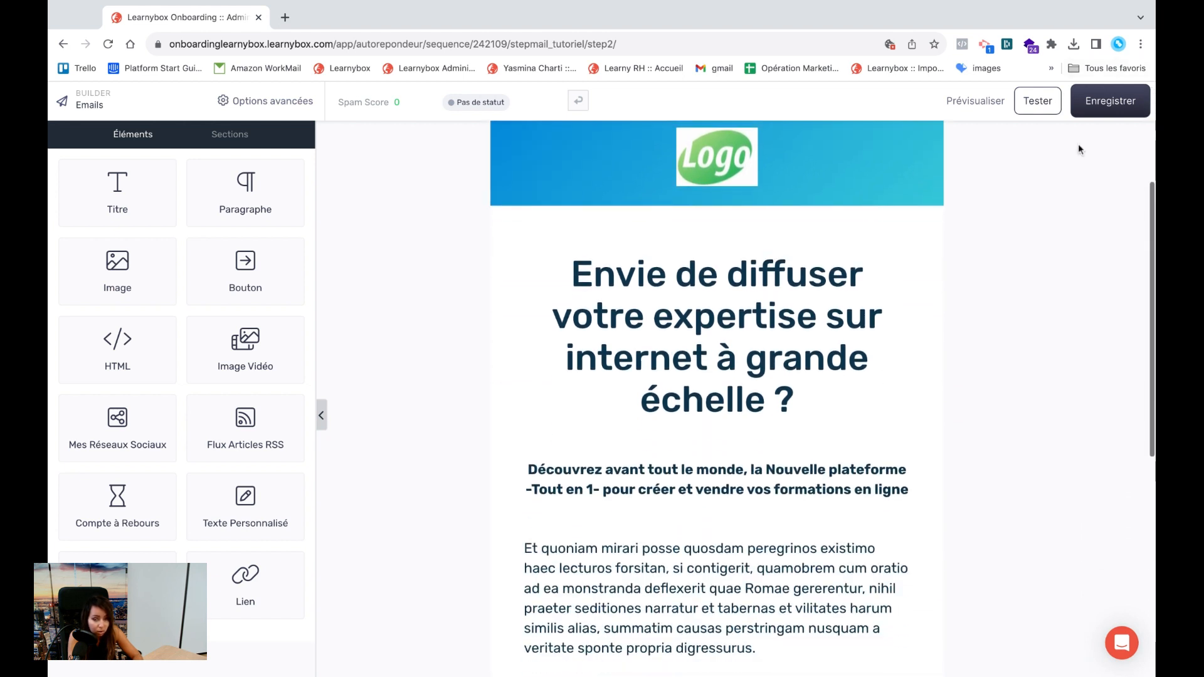
{"action": "left_click", "coordinate": [1122, 100]}
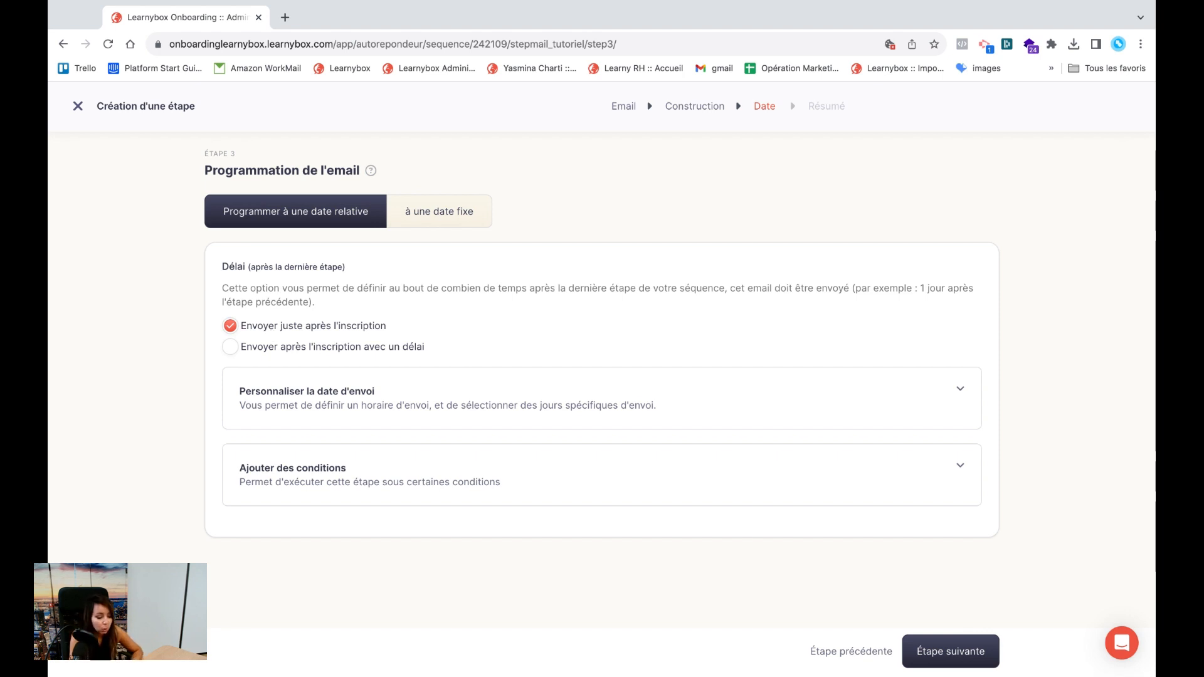
- Schedule the email to be sent after registration with a delay of 0 days, 0 hours and 15 minutes
{"action": "left_click", "coordinate": [277, 347]}
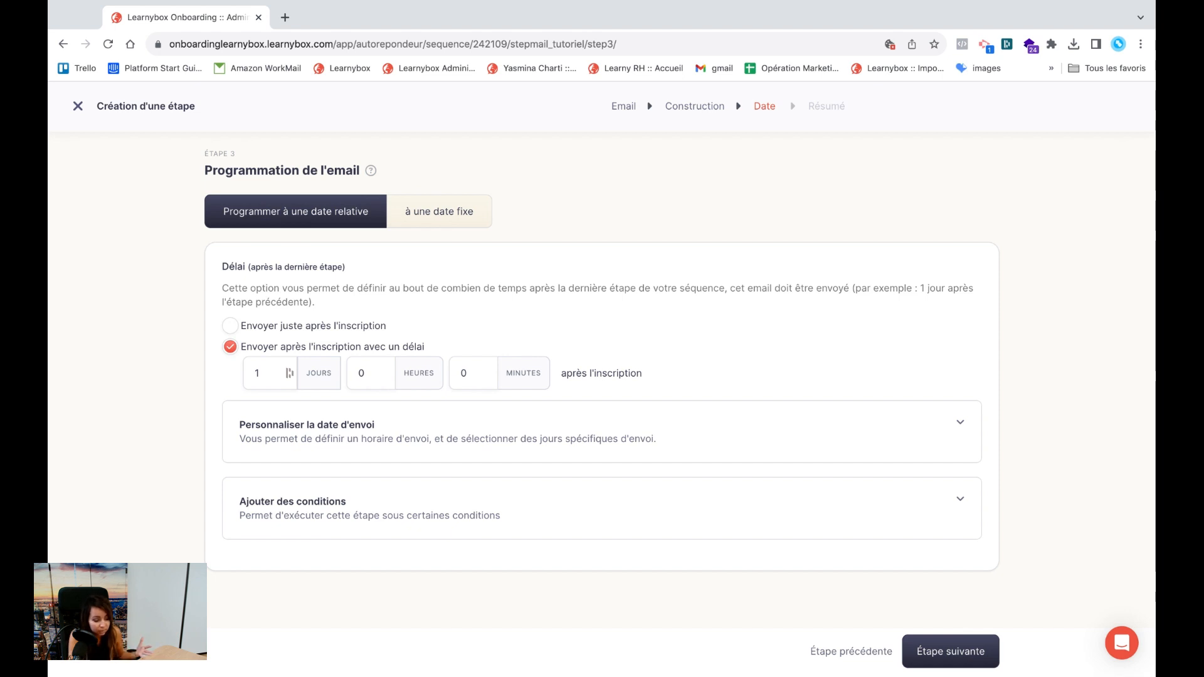
{"action": "left_click", "coordinate": [281, 376]}
{"action": "left_click", "coordinate": [483, 370]}
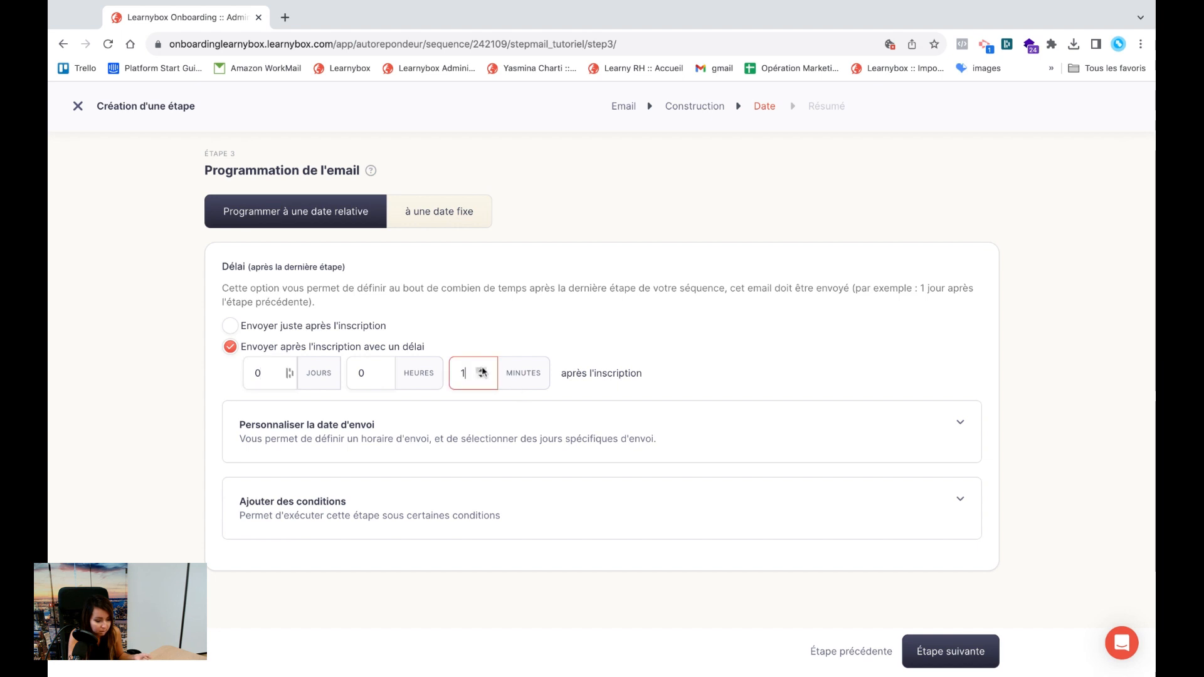
{"action": "left_click", "coordinate": [483, 371]}
{"action": "left_click", "coordinate": [483, 371]}
{"action": "left_click", "coordinate": [482, 370]}
{"action": "left_click", "coordinate": [483, 370]}
{"action": "left_click", "coordinate": [483, 370]}
{"action": "left_click", "coordinate": [481, 371]}
{"action": "left_click", "coordinate": [685, 371]}
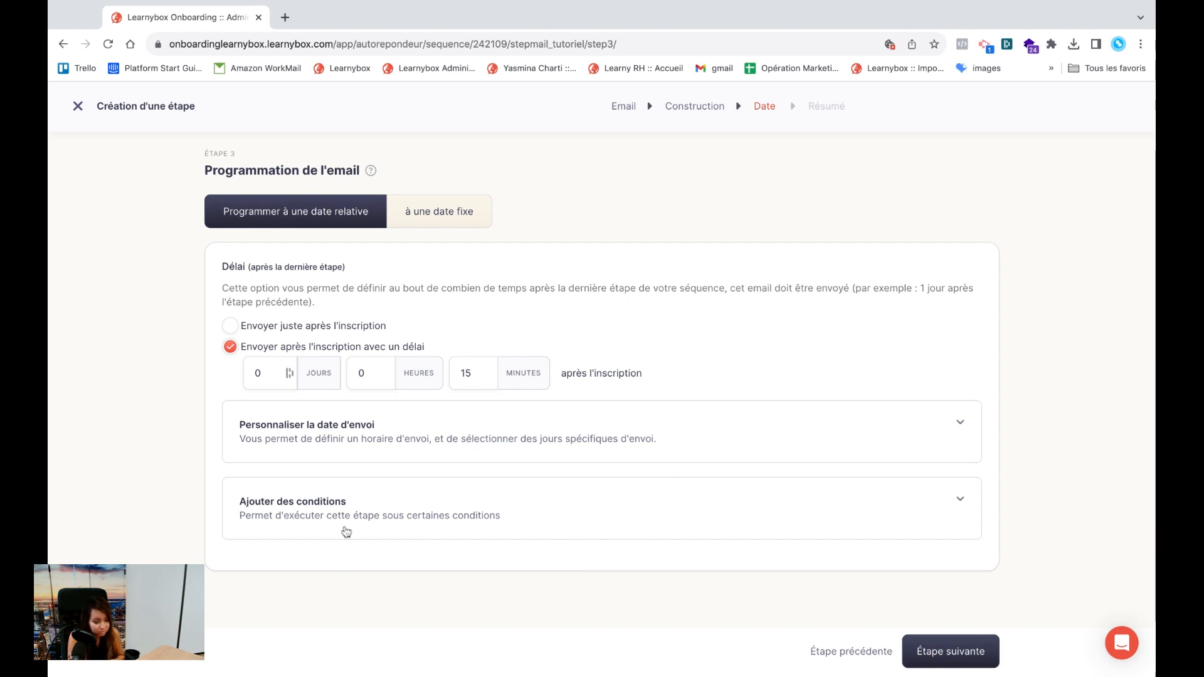
- Customize the email's send date by reviewing the available sending times and restricting sending to Lundi
{"action": "left_click", "coordinate": [370, 446]}
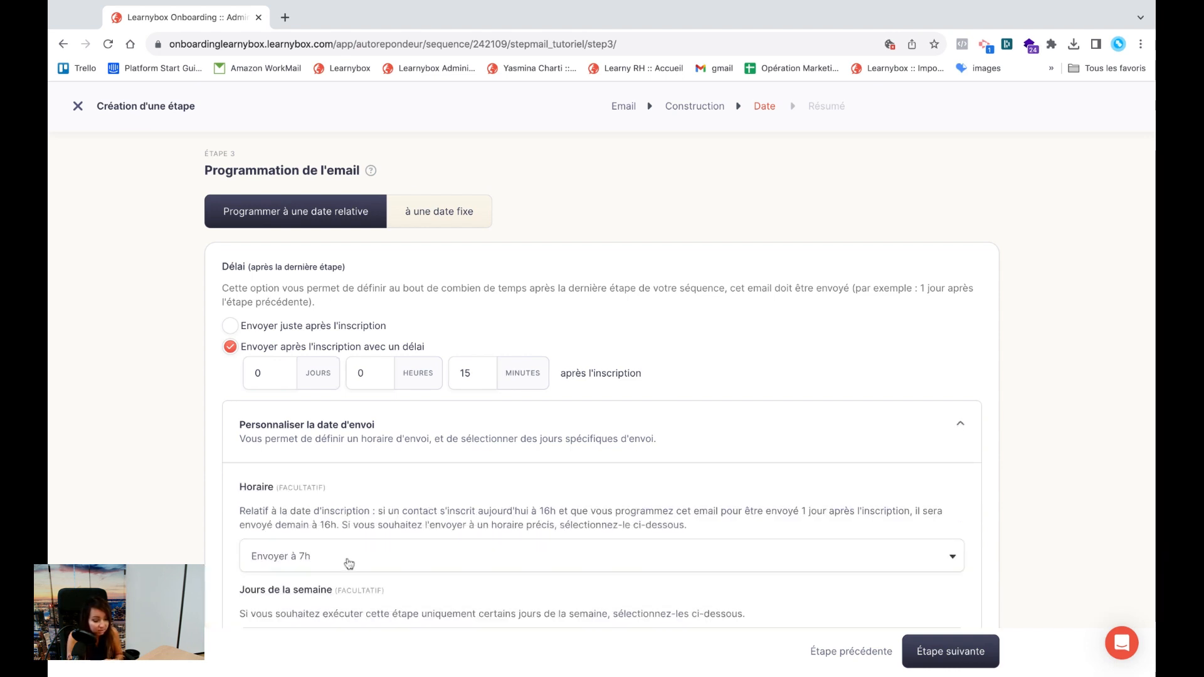
{"action": "scroll", "coordinate": [350, 561], "scroll_direction": "down", "scroll_amount": 2}
{"action": "left_click", "coordinate": [377, 451]}
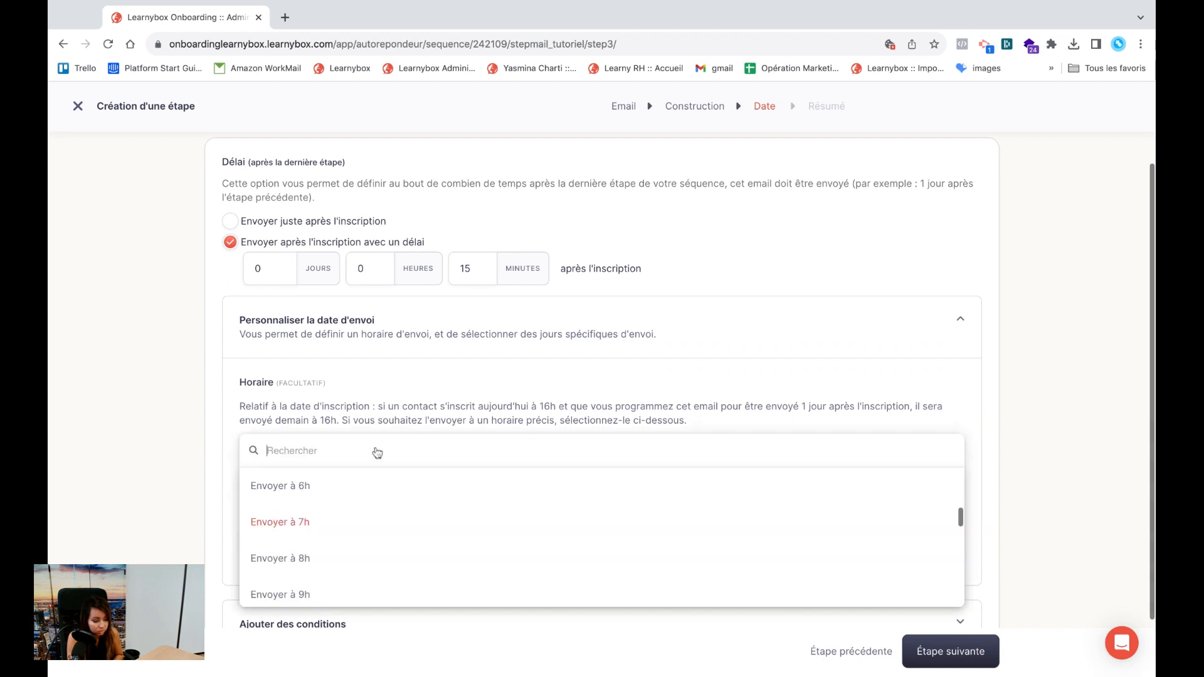
{"action": "scroll", "coordinate": [376, 451], "scroll_direction": "down", "scroll_amount": 2}
{"action": "left_click", "coordinate": [354, 453]}
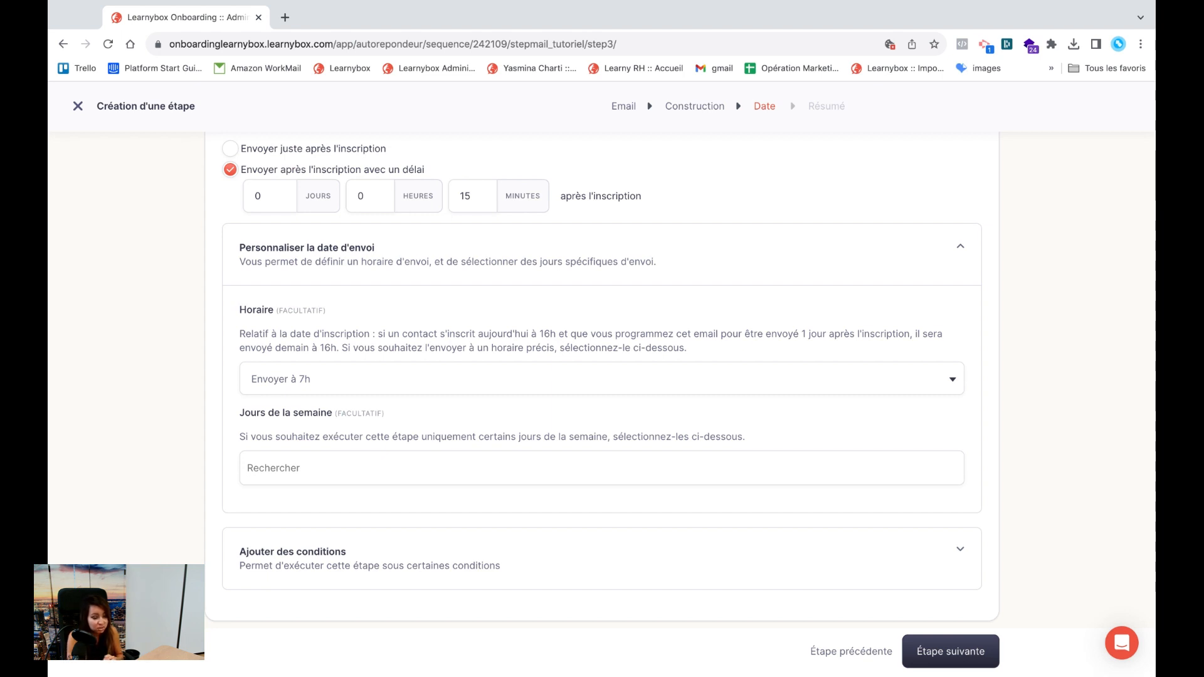
{"action": "left_click", "coordinate": [288, 468]}
{"action": "left_click", "coordinate": [289, 509]}
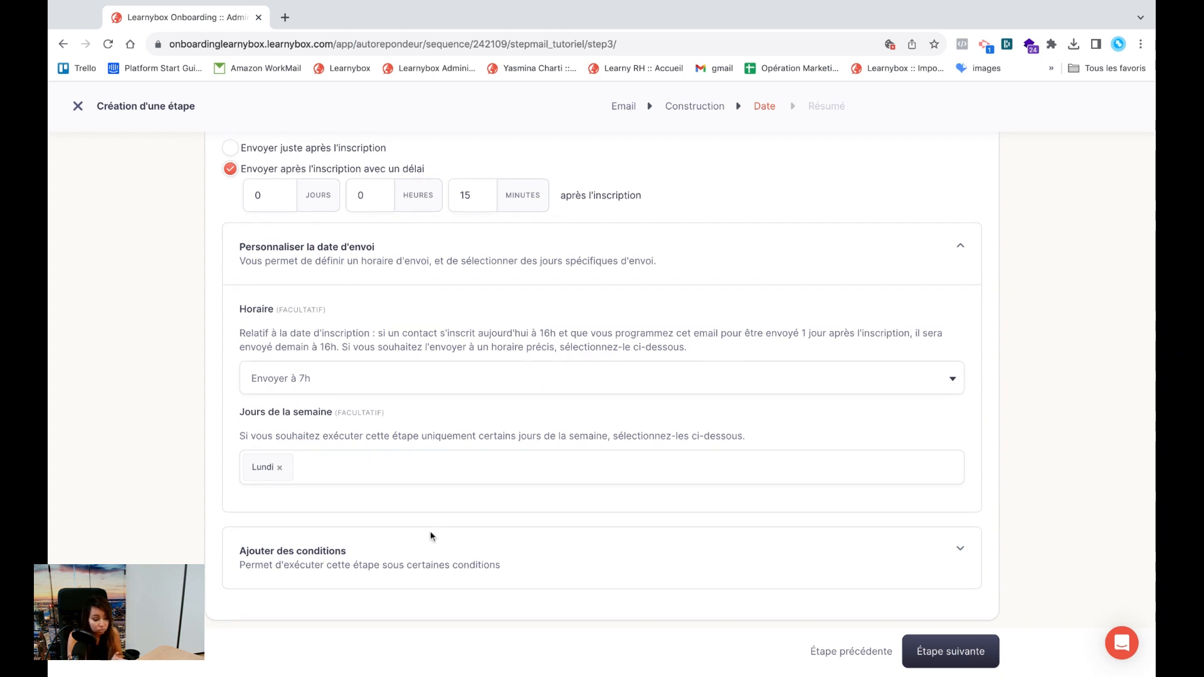
- Add a condition row to the email step and browse the available condition types without choosing one
{"action": "left_click", "coordinate": [422, 563]}
{"action": "scroll", "coordinate": [425, 562], "scroll_direction": "down", "scroll_amount": 2}
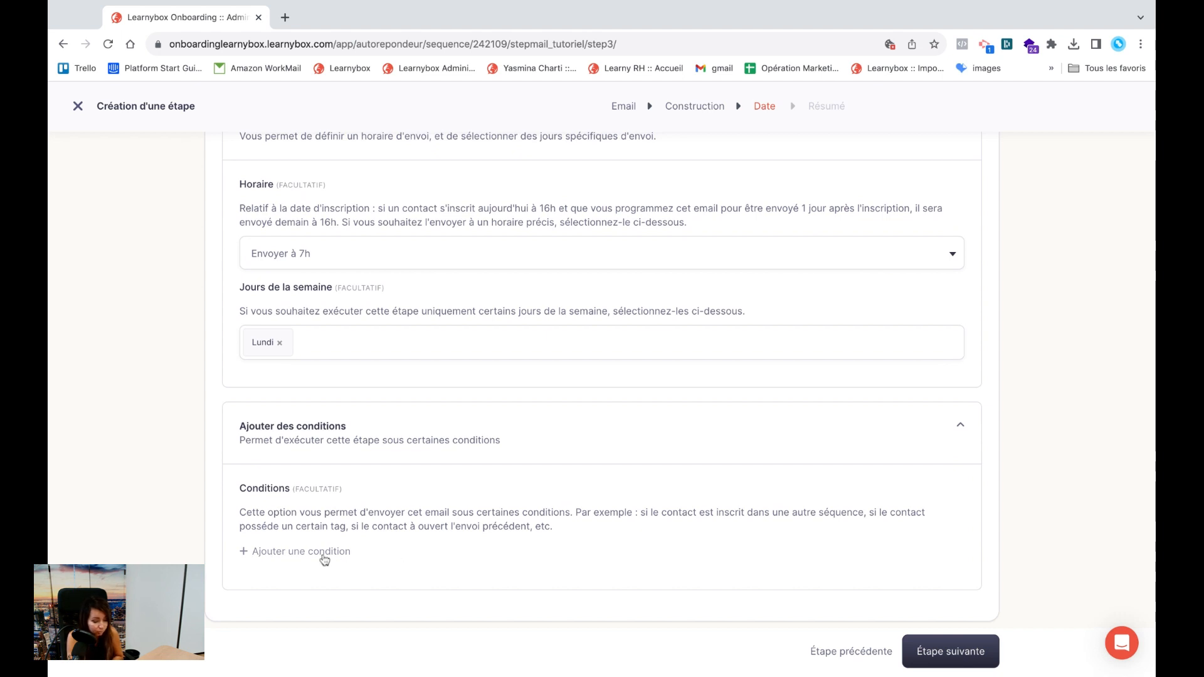
{"action": "left_click", "coordinate": [325, 555]}
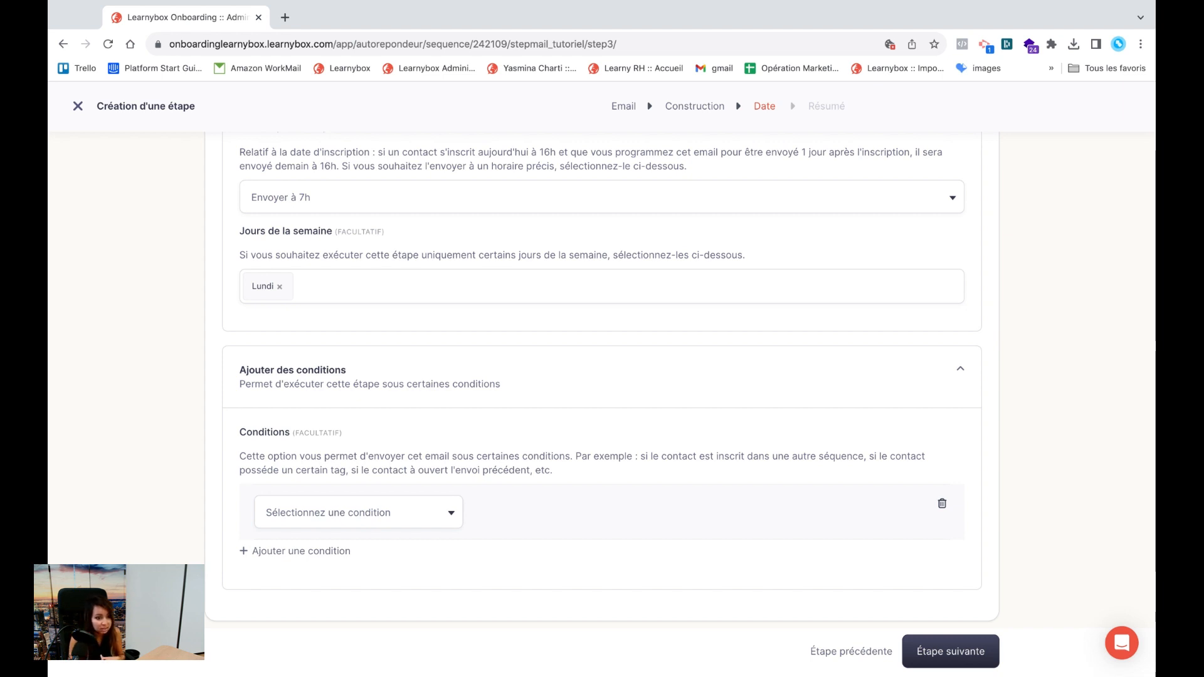
{"action": "left_click", "coordinate": [408, 512]}
{"action": "scroll", "coordinate": [412, 460], "scroll_direction": "down", "scroll_amount": 5}
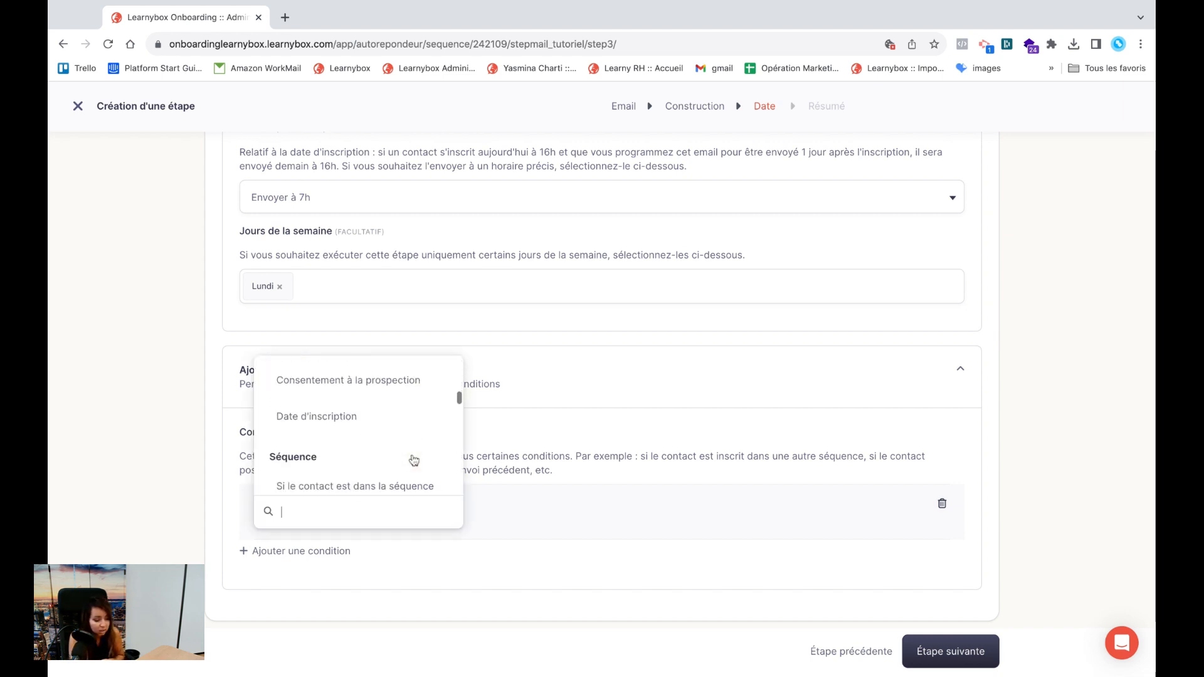
{"action": "scroll", "coordinate": [412, 460], "scroll_direction": "down", "scroll_amount": 10}
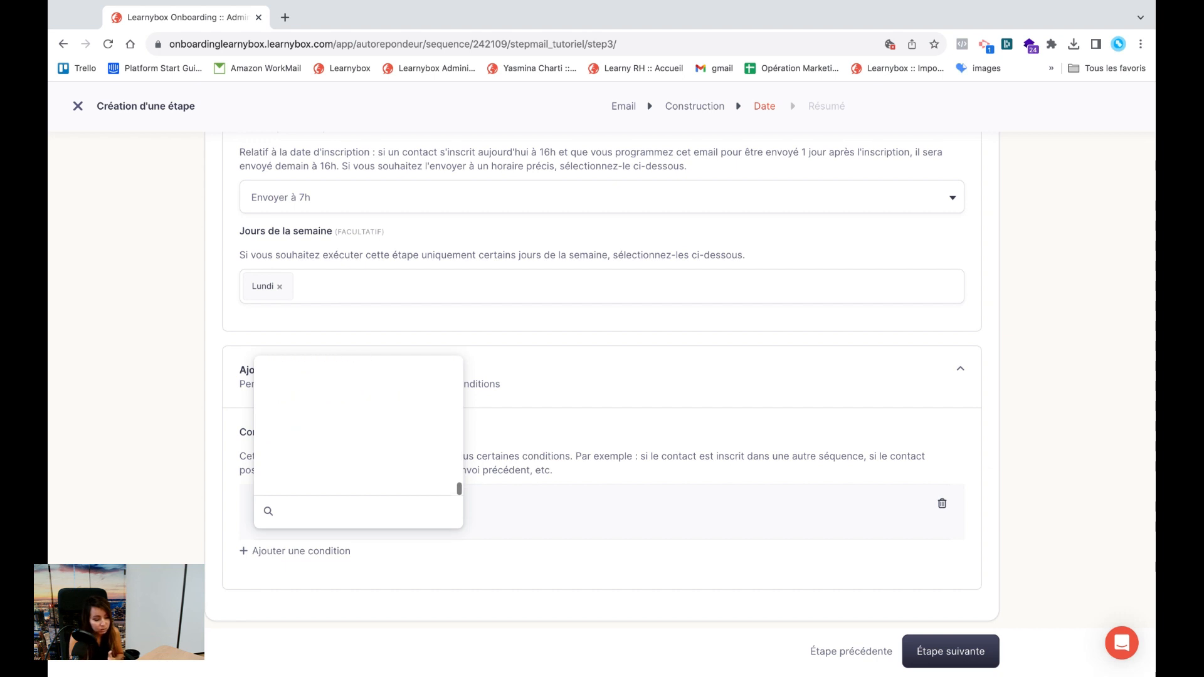
{"action": "left_click", "coordinate": [578, 555]}
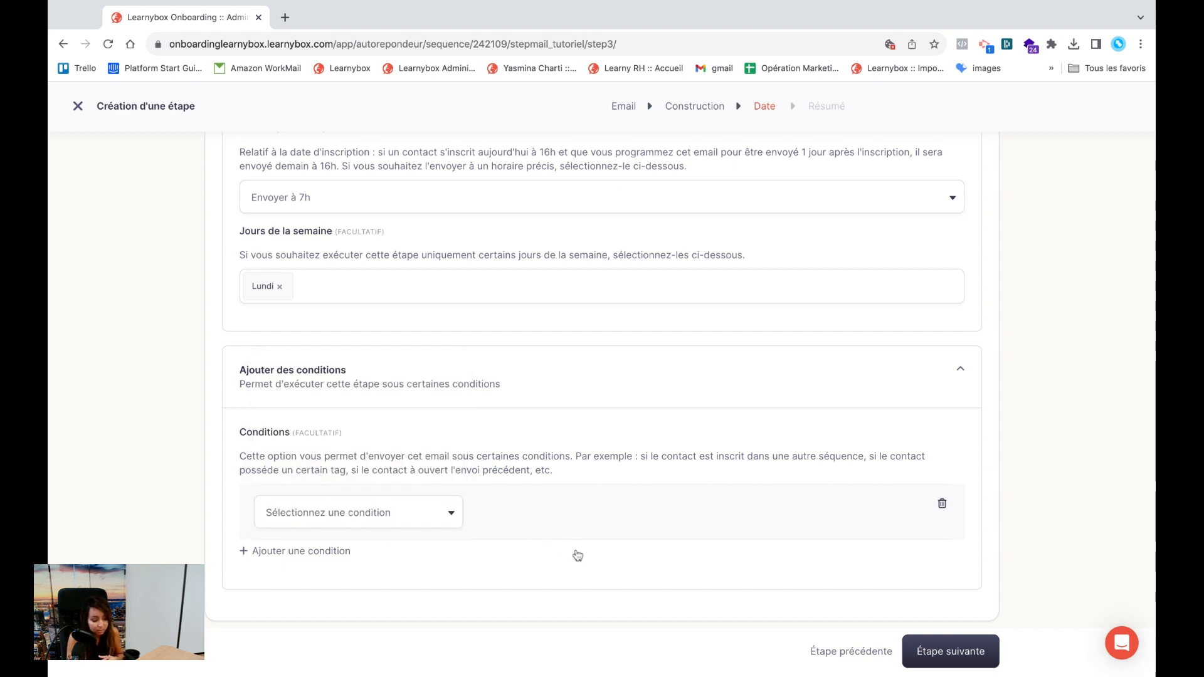
- Continue to the email step's summary, schedule the email and look over the step in the sequence
{"action": "left_click", "coordinate": [920, 646]}
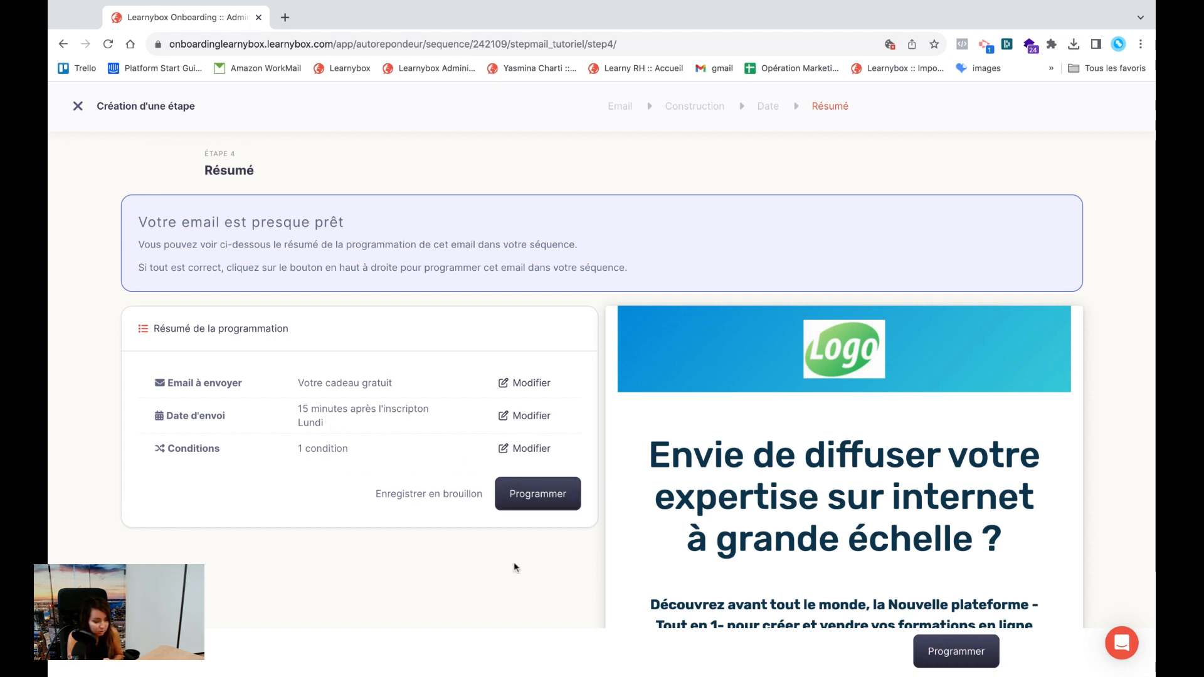
{"action": "scroll", "coordinate": [514, 568], "scroll_direction": "down", "scroll_amount": 1}
{"action": "left_click", "coordinate": [552, 469]}
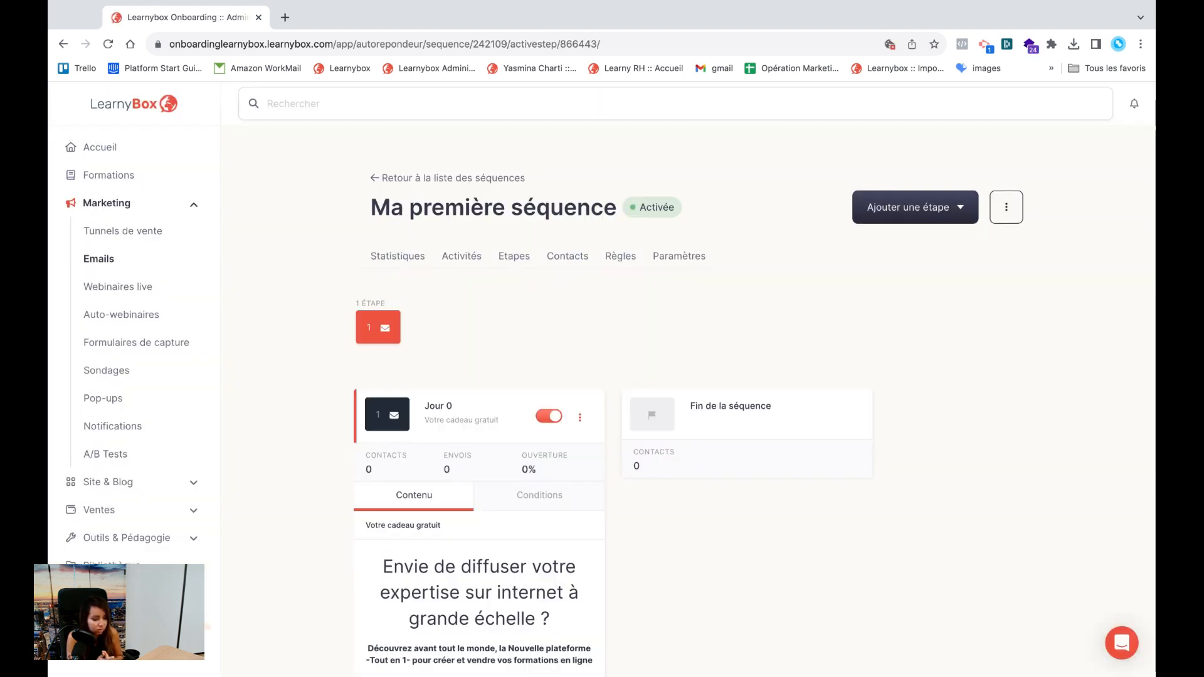
{"action": "scroll", "coordinate": [491, 415], "scroll_direction": "down", "scroll_amount": 4}
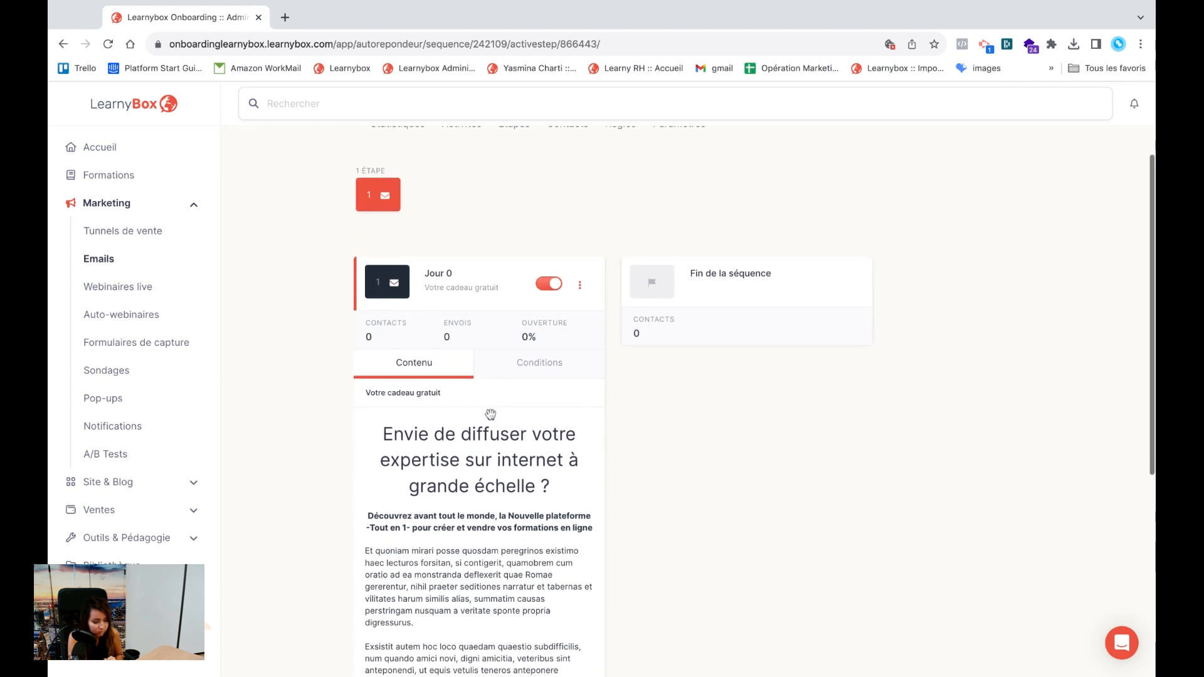
{"action": "scroll", "coordinate": [490, 415], "scroll_direction": "up", "scroll_amount": 3}
{"action": "scroll", "coordinate": [841, 519], "scroll_direction": "up", "scroll_amount": 1}
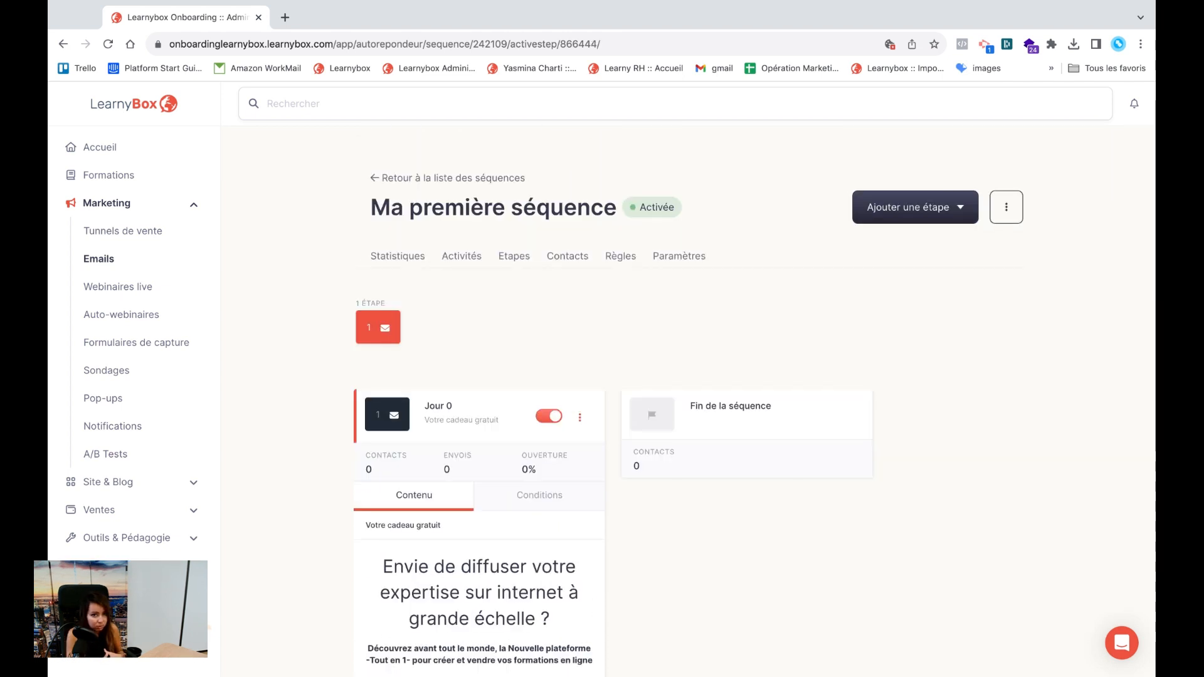
- Start a new action step in the sequence with an action that adds the tag "Ouvert" to the contact
{"action": "left_click", "coordinate": [934, 212]}
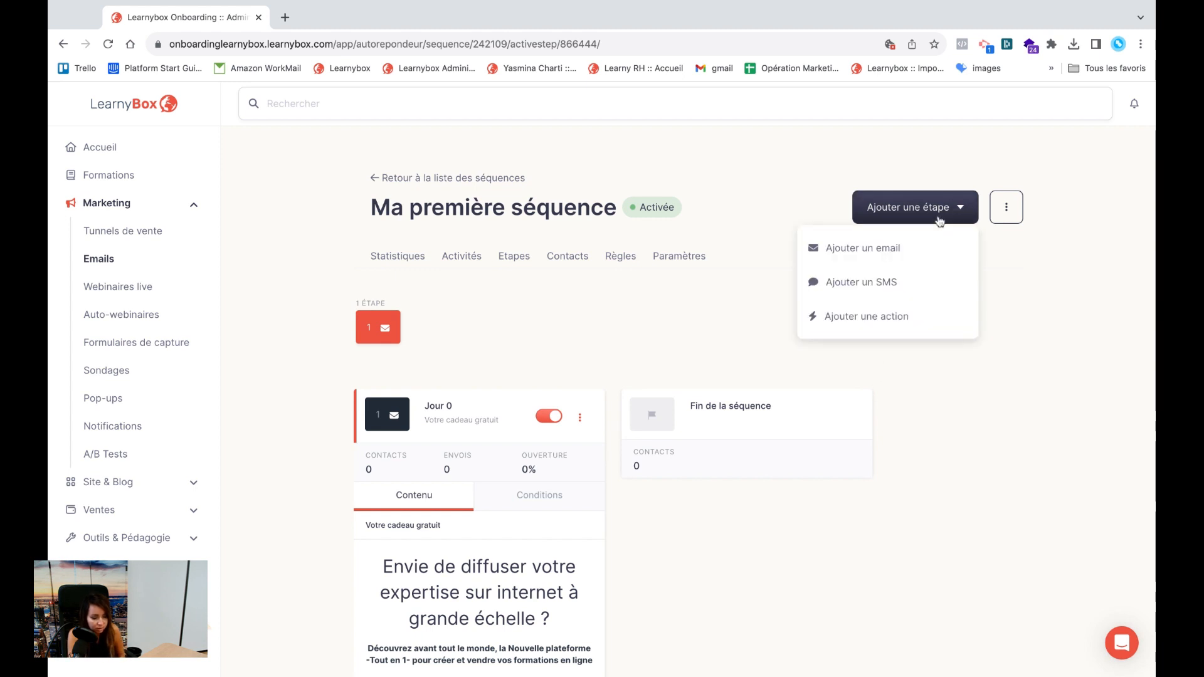
{"action": "left_click", "coordinate": [879, 319]}
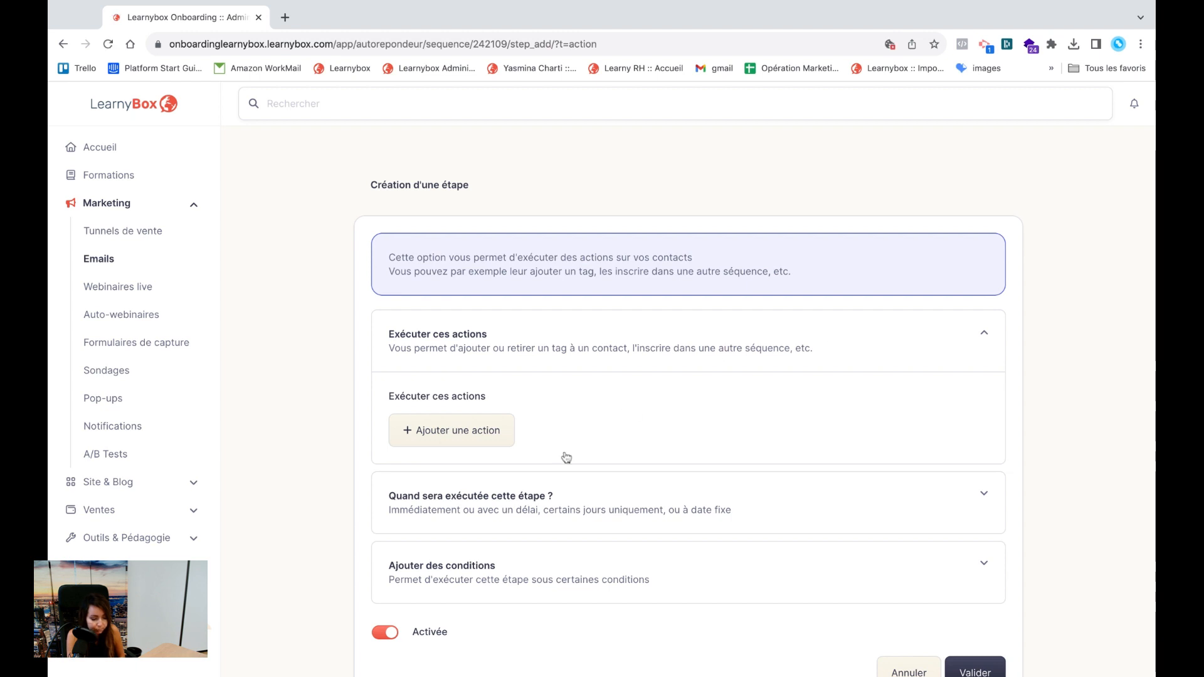
{"action": "scroll", "coordinate": [565, 448], "scroll_direction": "down", "scroll_amount": 2}
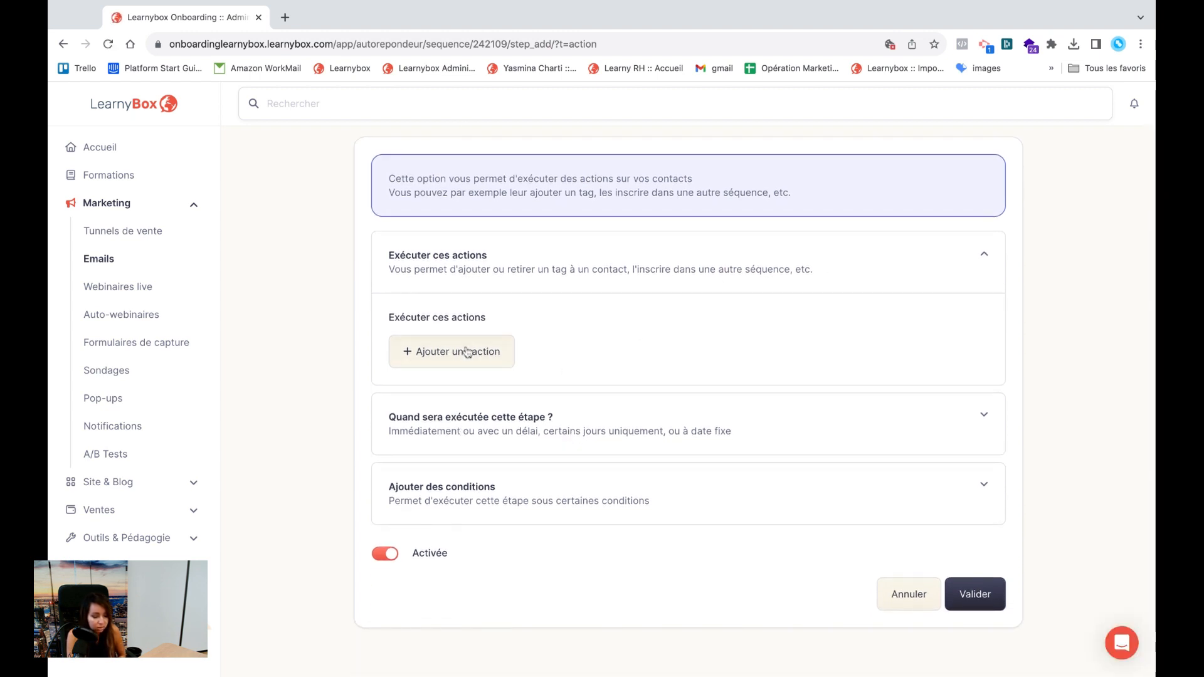
{"action": "left_click", "coordinate": [467, 352]}
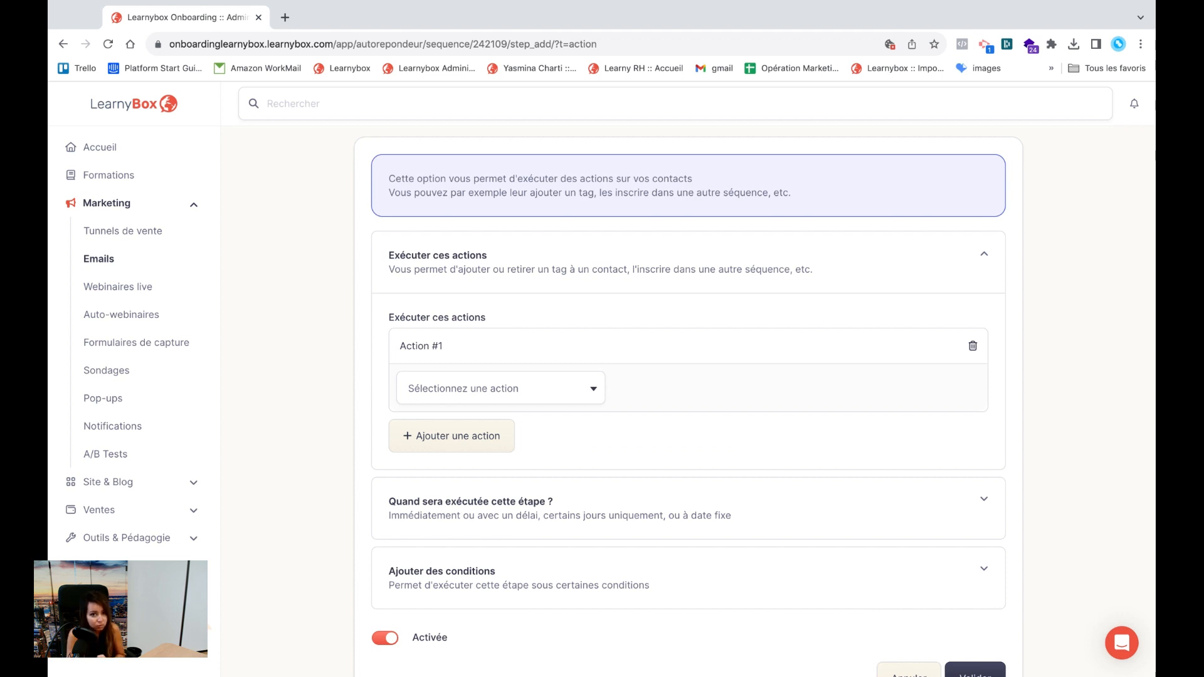
{"action": "left_click", "coordinate": [490, 389]}
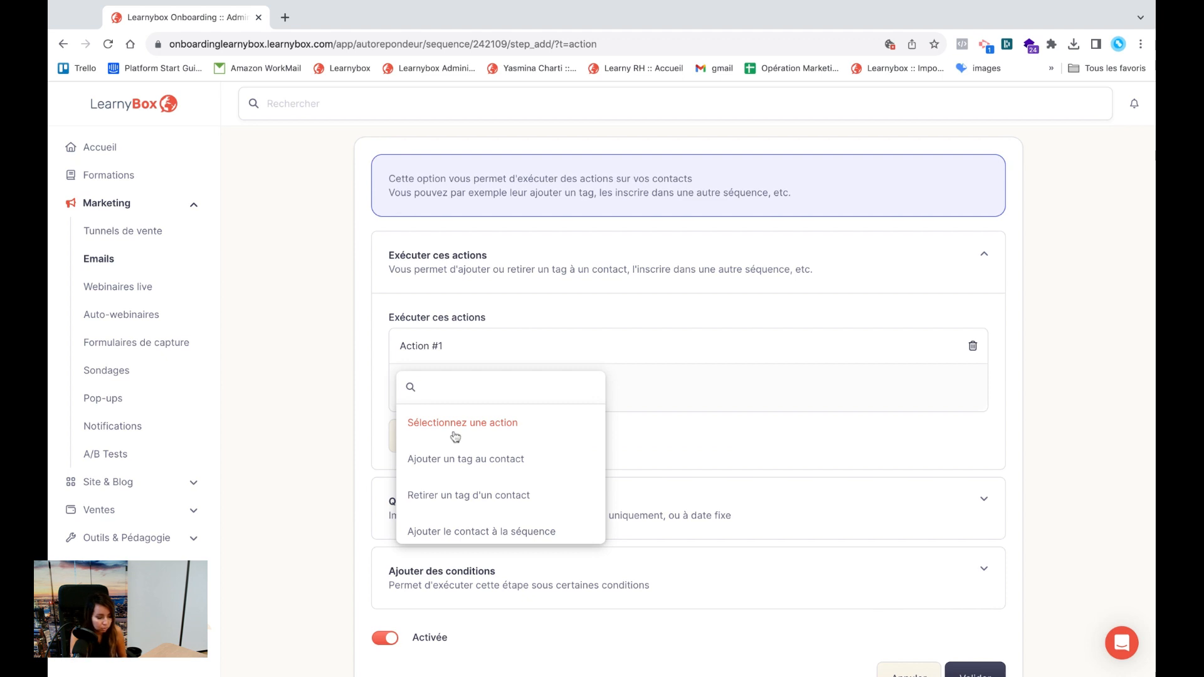
{"action": "left_click", "coordinate": [463, 461]}
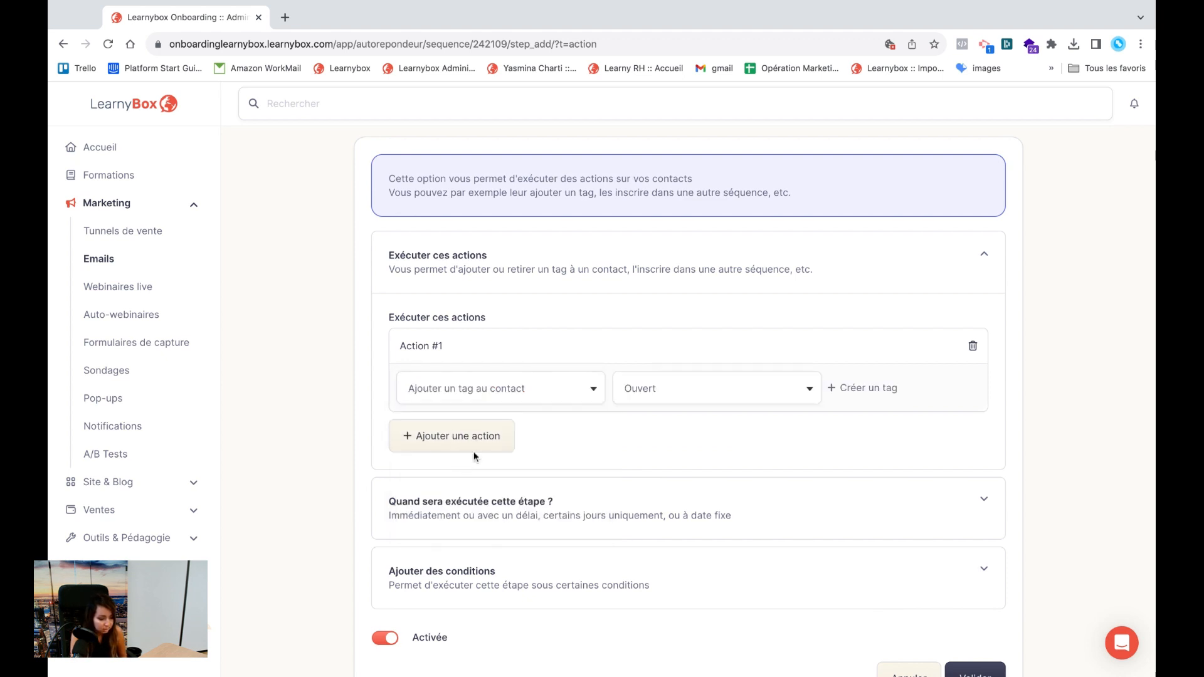
{"action": "left_click", "coordinate": [706, 402]}
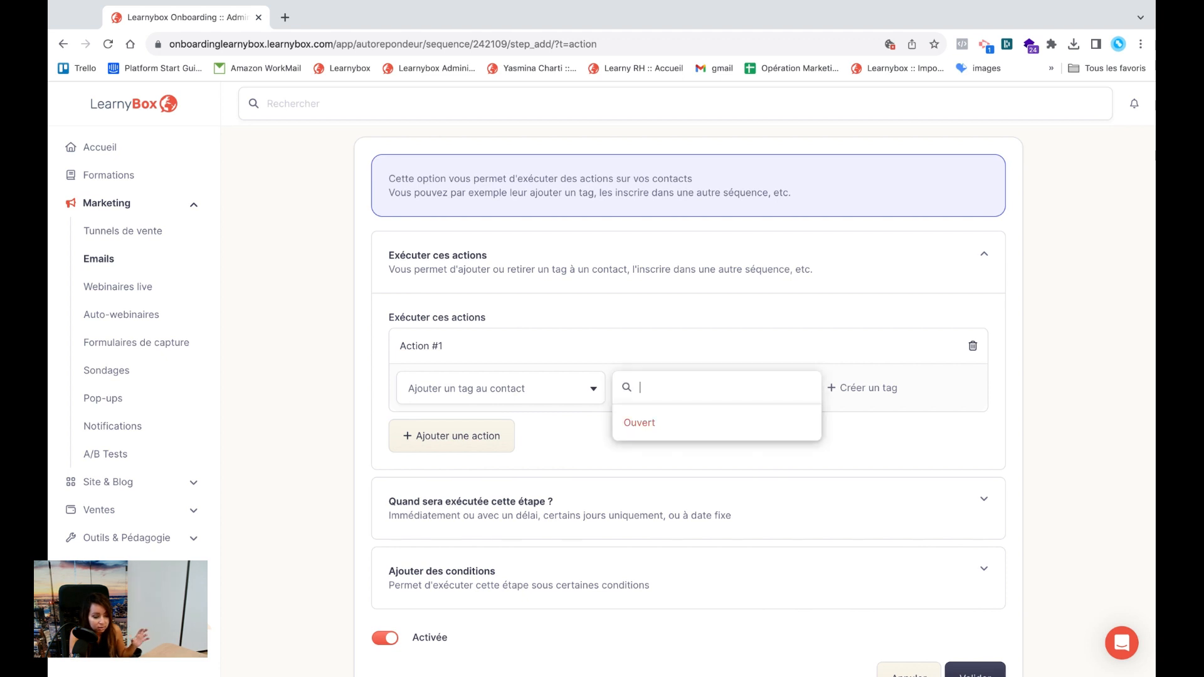
{"action": "left_click", "coordinate": [698, 424]}
- Set the action step's execution delay to 1 day after the previous step
{"action": "left_click", "coordinate": [540, 508]}
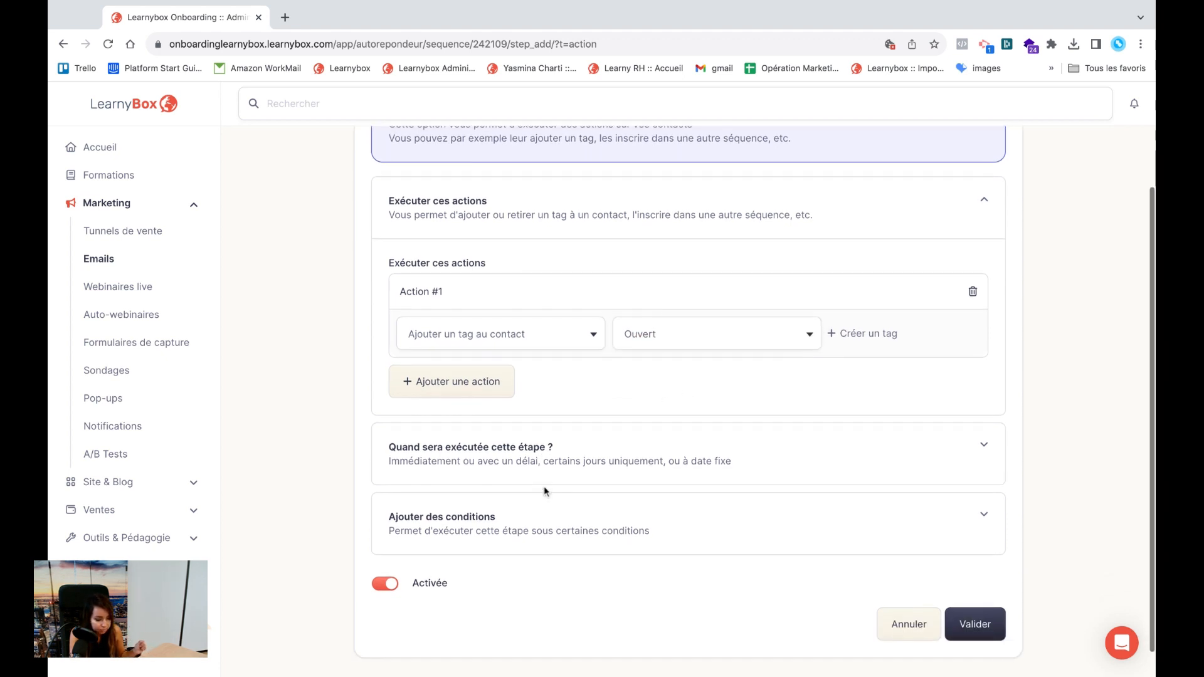
{"action": "scroll", "coordinate": [541, 483], "scroll_direction": "down", "scroll_amount": 3}
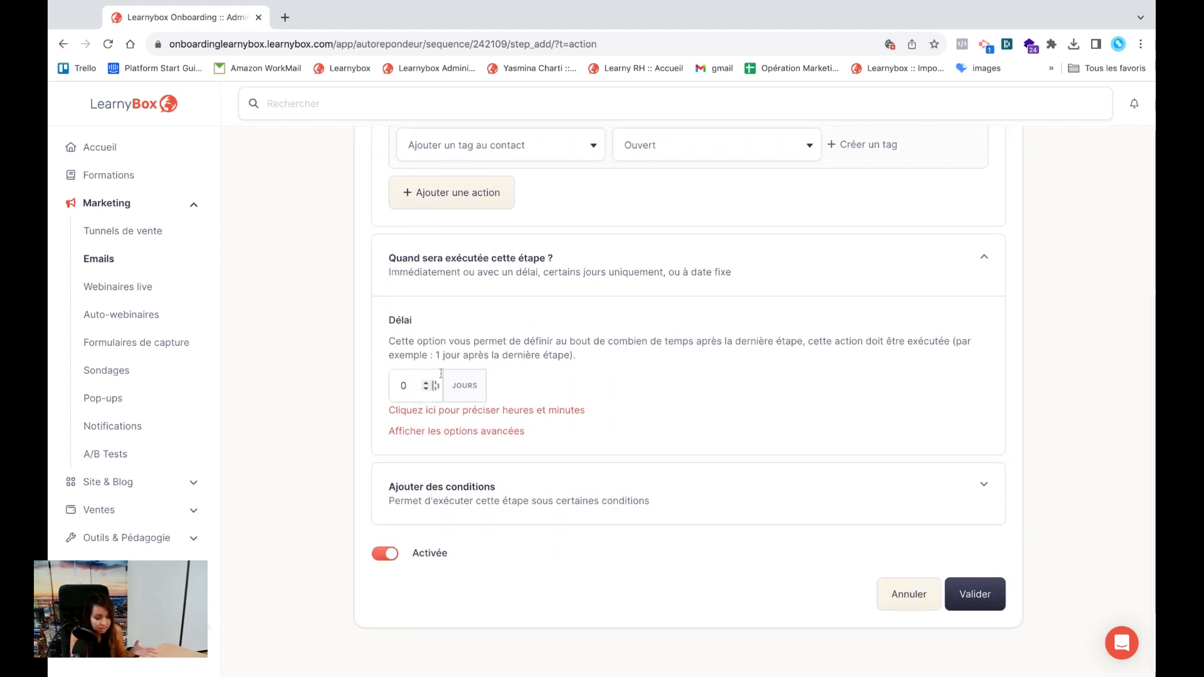
{"action": "left_click", "coordinate": [426, 383]}
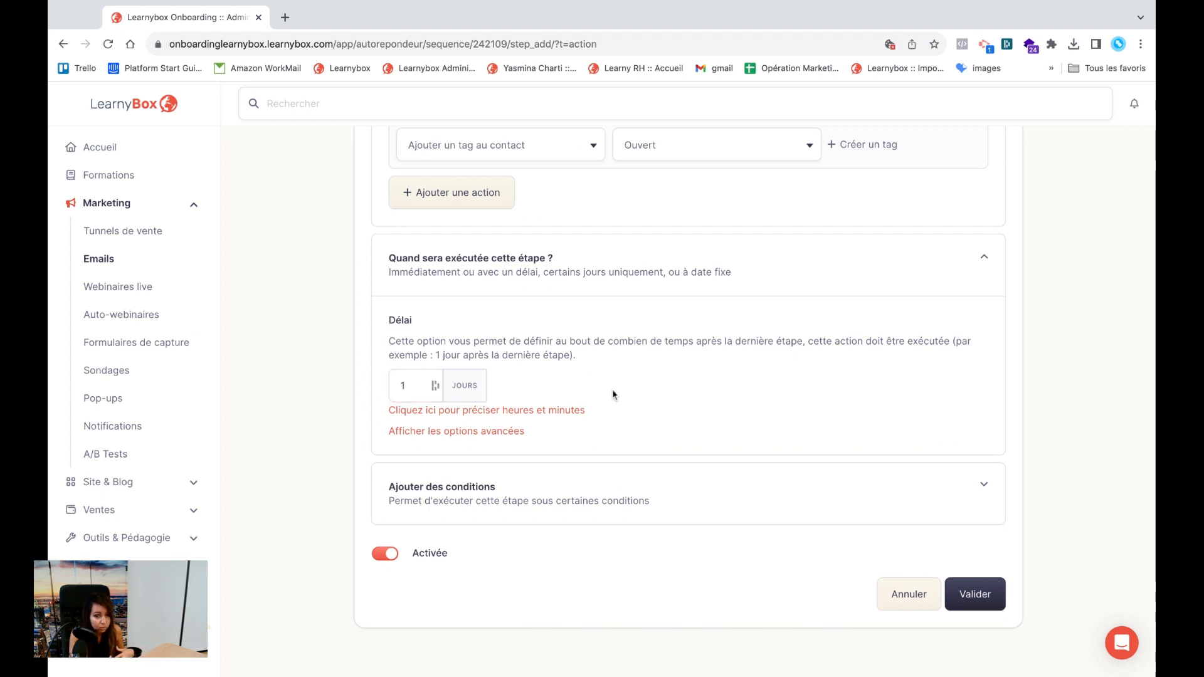
- Add the condition that the contact has opened the step "1 - Votre cadeau gratuit" and save the action step
{"action": "left_click", "coordinate": [571, 484]}
{"action": "scroll", "coordinate": [567, 494], "scroll_direction": "down", "scroll_amount": 3}
{"action": "left_click", "coordinate": [471, 490]}
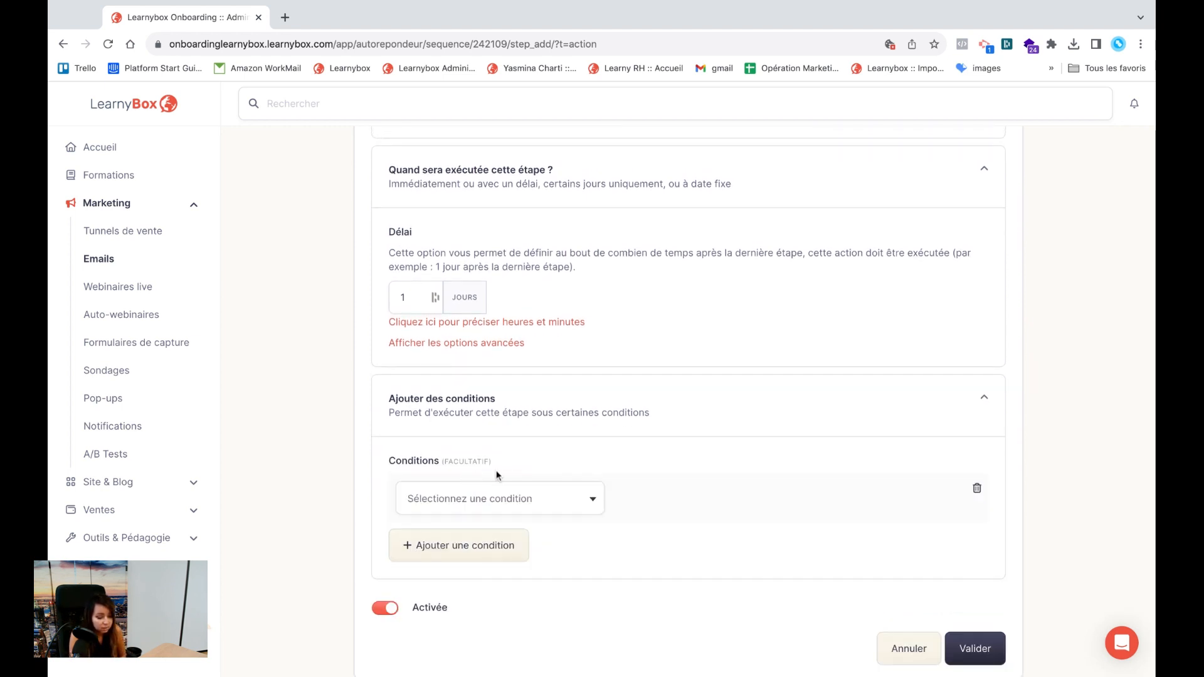
{"action": "left_click", "coordinate": [507, 498]}
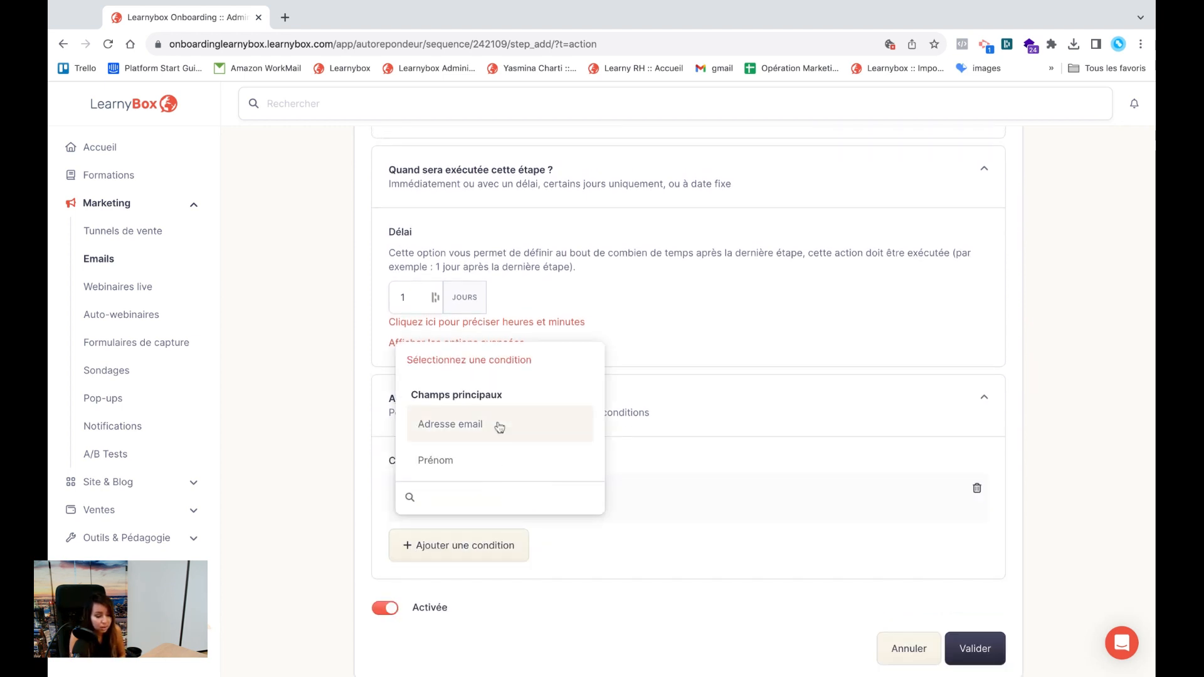
{"action": "scroll", "coordinate": [500, 427], "scroll_direction": "down", "scroll_amount": 10}
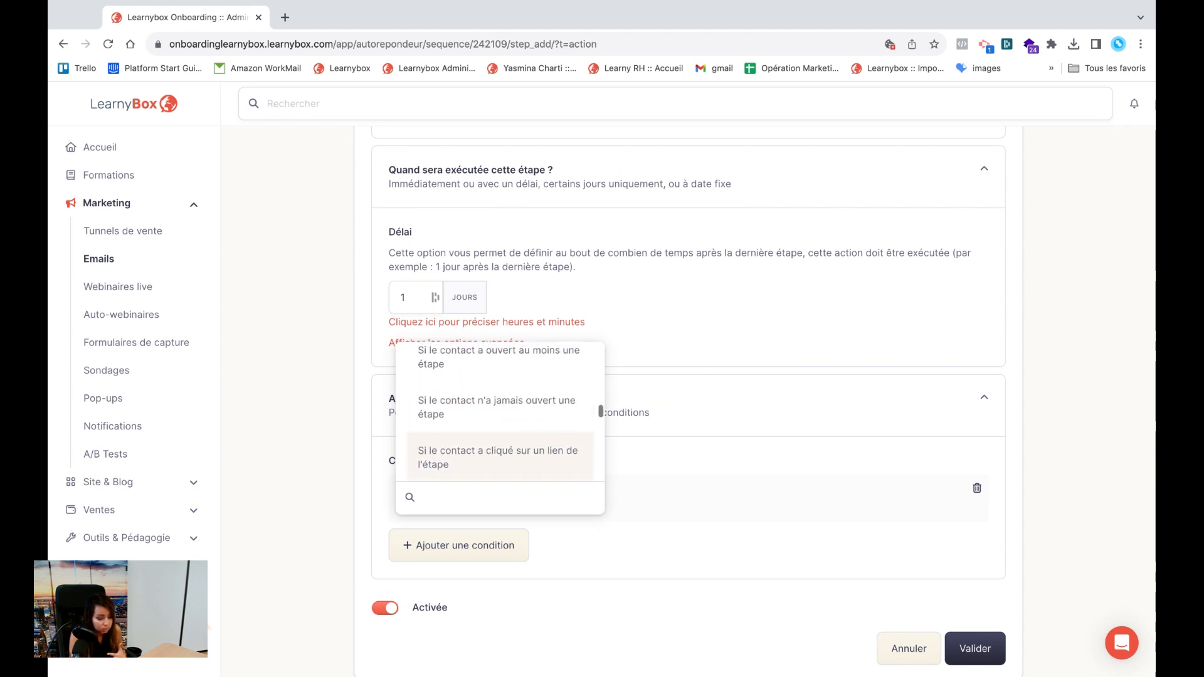
{"action": "scroll", "coordinate": [500, 426], "scroll_direction": "up", "scroll_amount": 1}
{"action": "scroll", "coordinate": [500, 426], "scroll_direction": "down", "scroll_amount": 2}
{"action": "scroll", "coordinate": [500, 427], "scroll_direction": "up", "scroll_amount": 3}
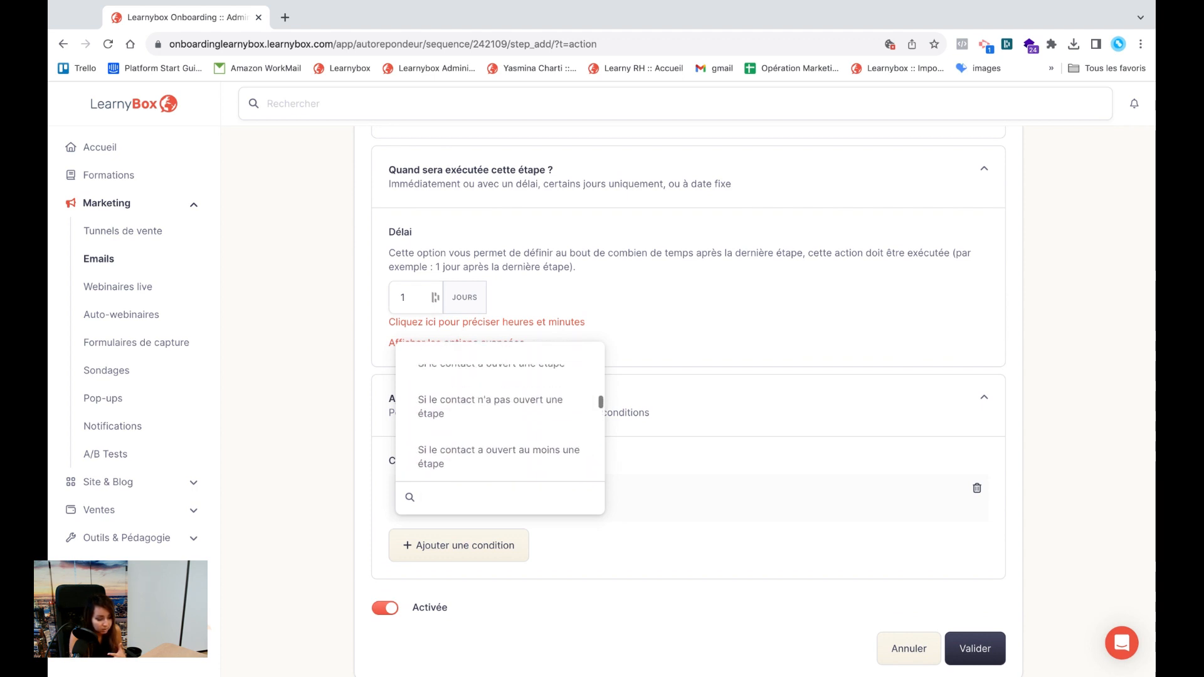
{"action": "scroll", "coordinate": [500, 427], "scroll_direction": "up", "scroll_amount": 3}
{"action": "left_click", "coordinate": [489, 396]}
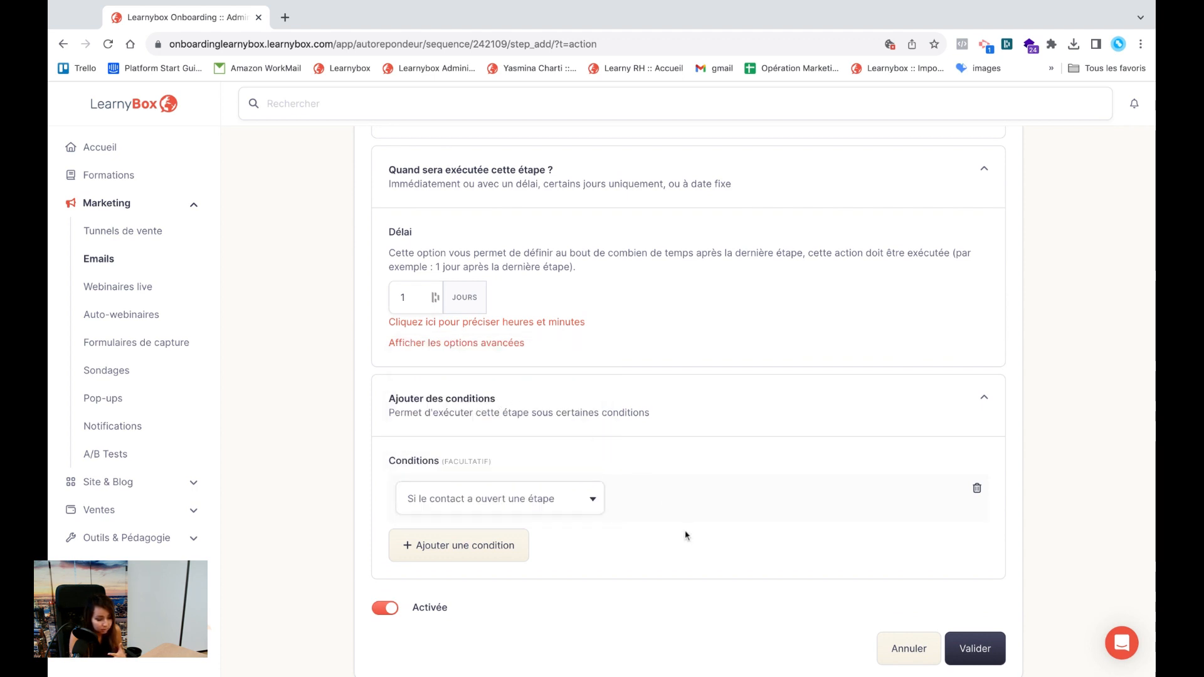
{"action": "left_click", "coordinate": [686, 505]}
{"action": "left_click", "coordinate": [691, 533]}
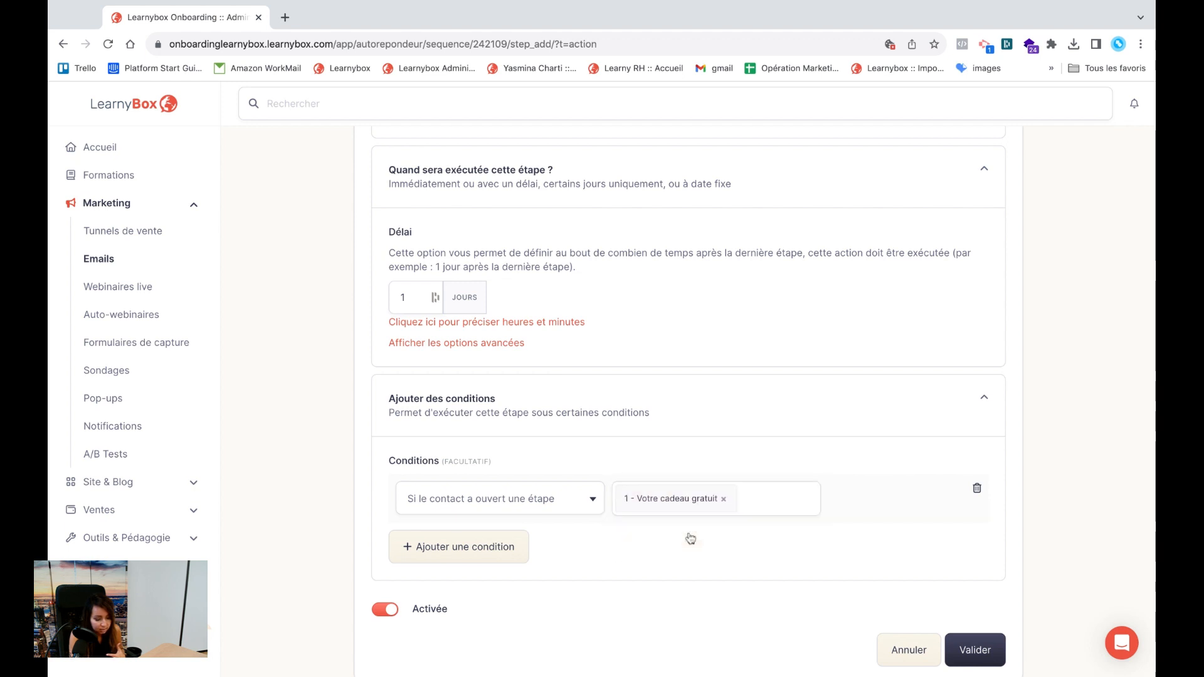
{"action": "scroll", "coordinate": [709, 589], "scroll_direction": "down", "scroll_amount": 2}
{"action": "left_click", "coordinate": [980, 602]}
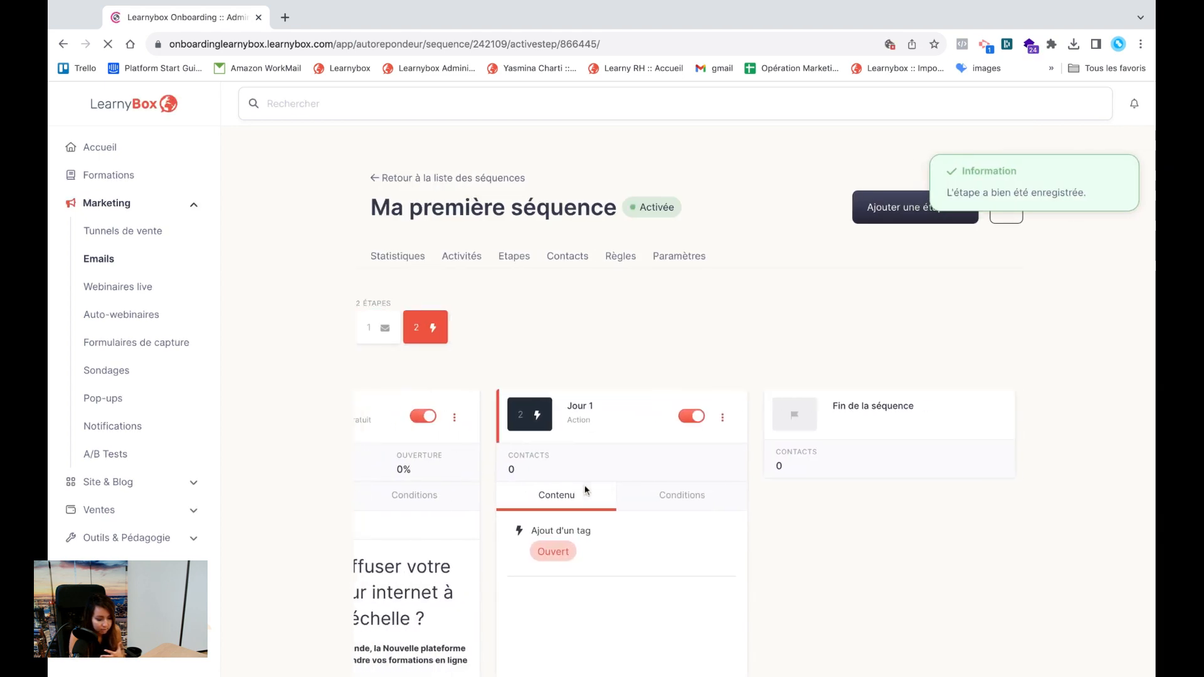
- Review the Jour 1 action step's content and conditions in the sequence overview
{"action": "scroll", "coordinate": [604, 494], "scroll_direction": "down", "scroll_amount": 2}
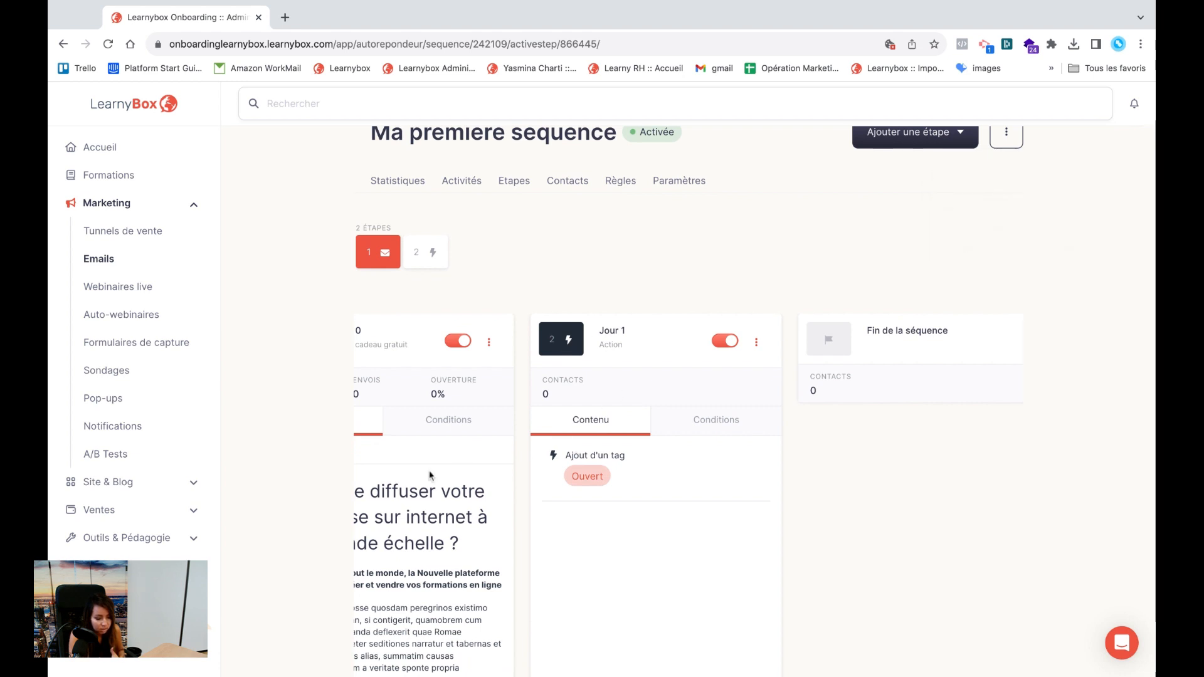
{"action": "scroll", "coordinate": [430, 475], "scroll_direction": "left", "scroll_amount": 2}
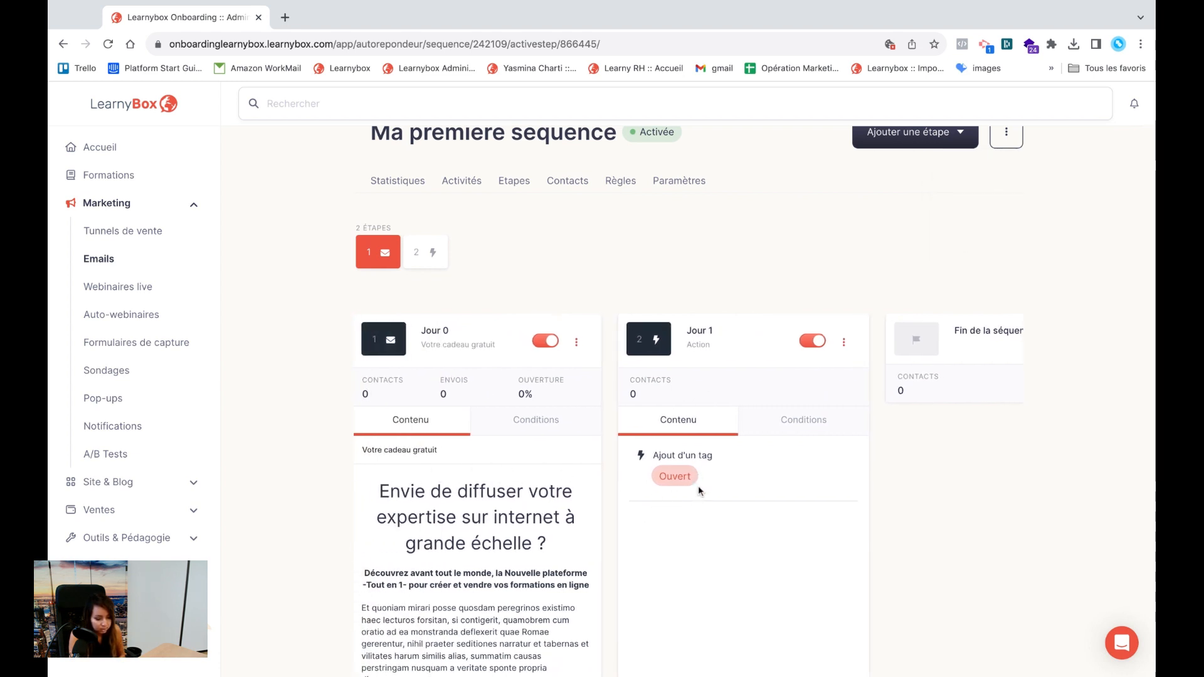
{"action": "left_click", "coordinate": [793, 422]}
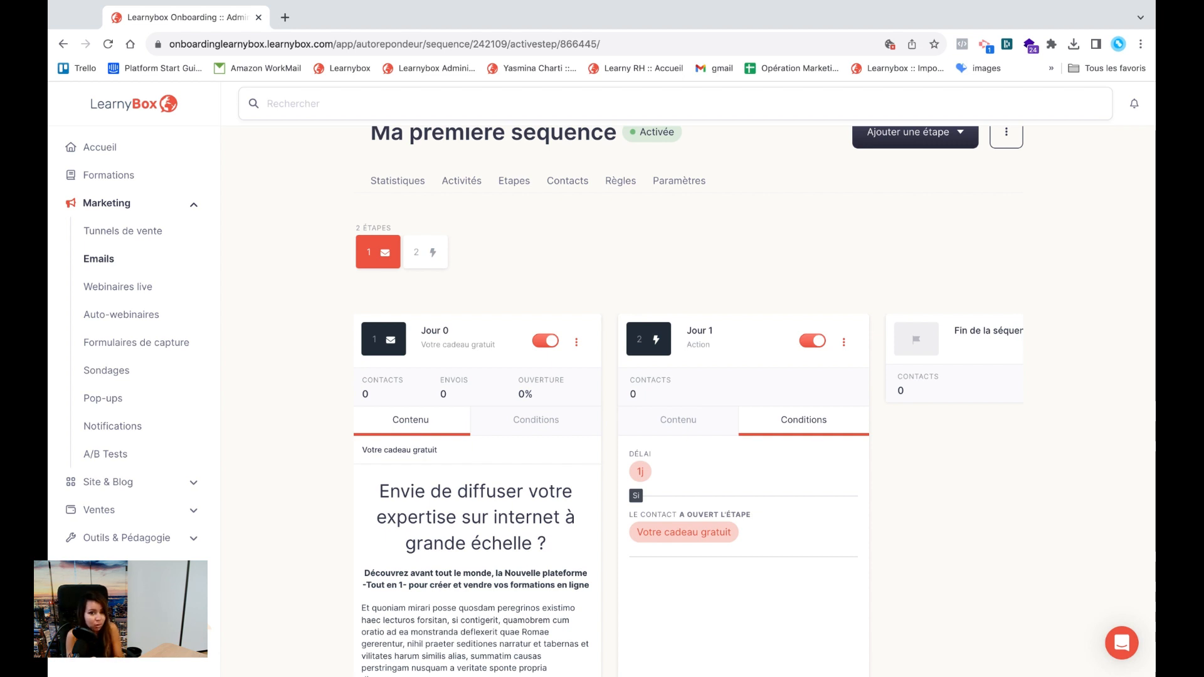
{"action": "scroll", "coordinate": [802, 443], "scroll_direction": "up", "scroll_amount": 1}
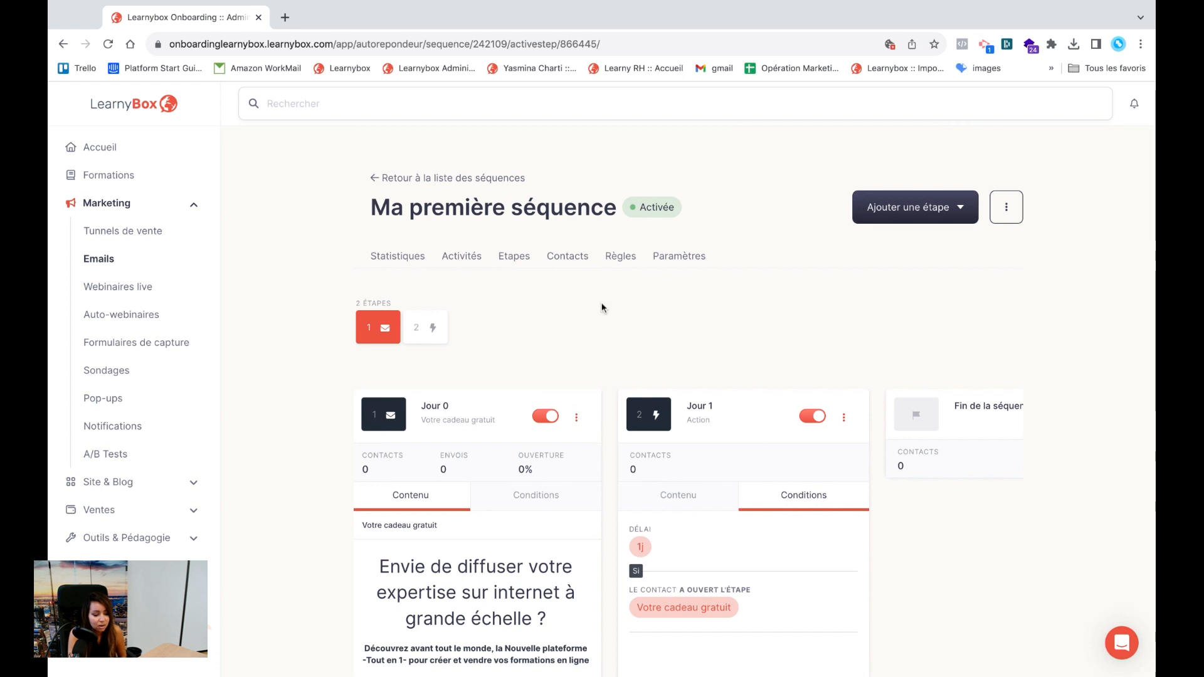